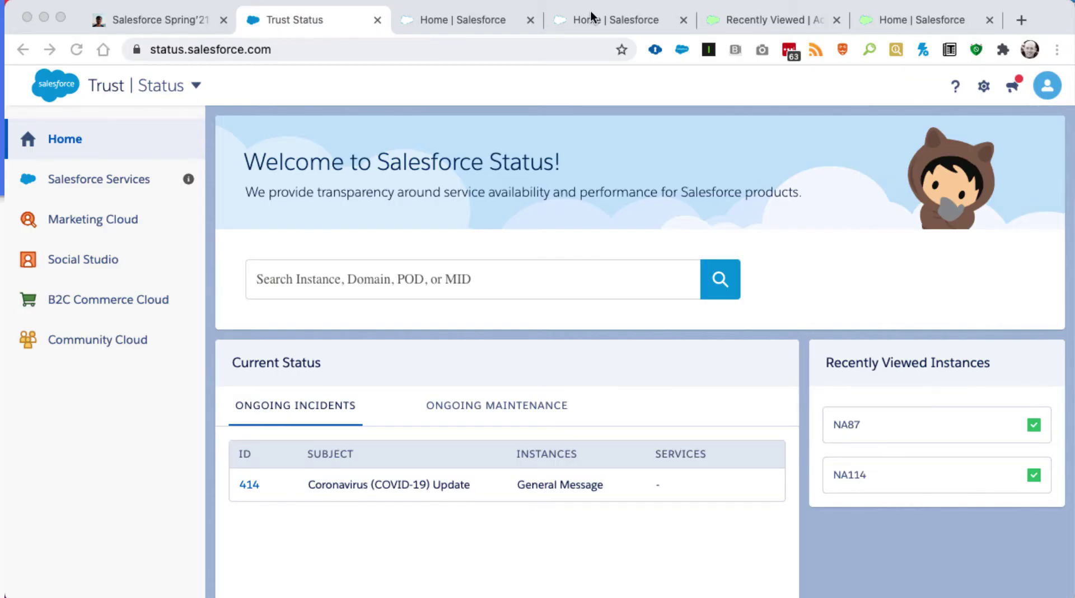
Step: Search Salesforce Status for the domain dewwow and open its instance page
click(305, 52)
click(305, 51)
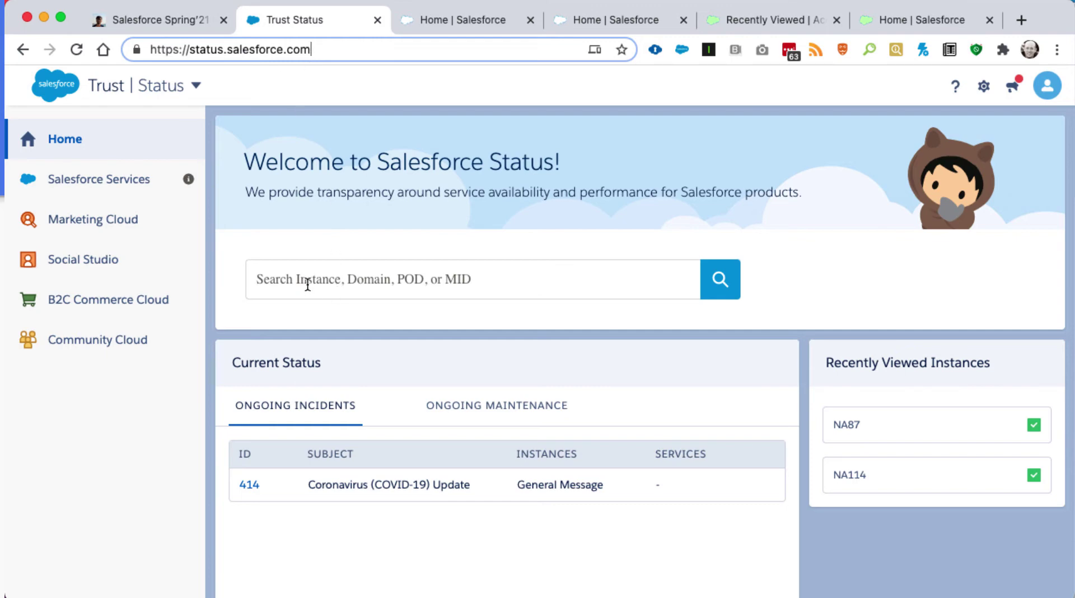
click(334, 284)
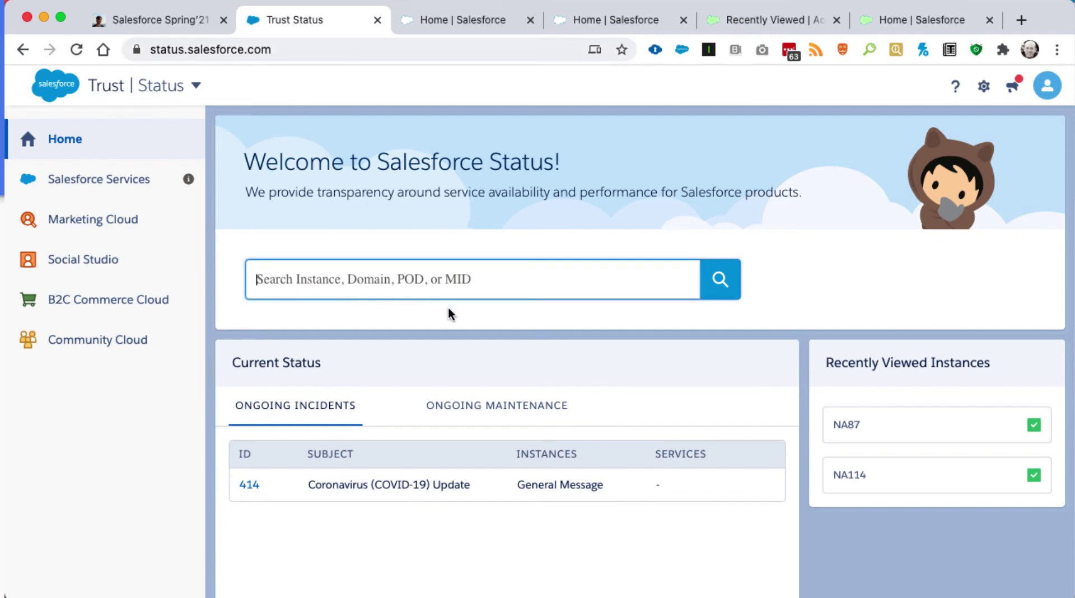
text(dewwow)
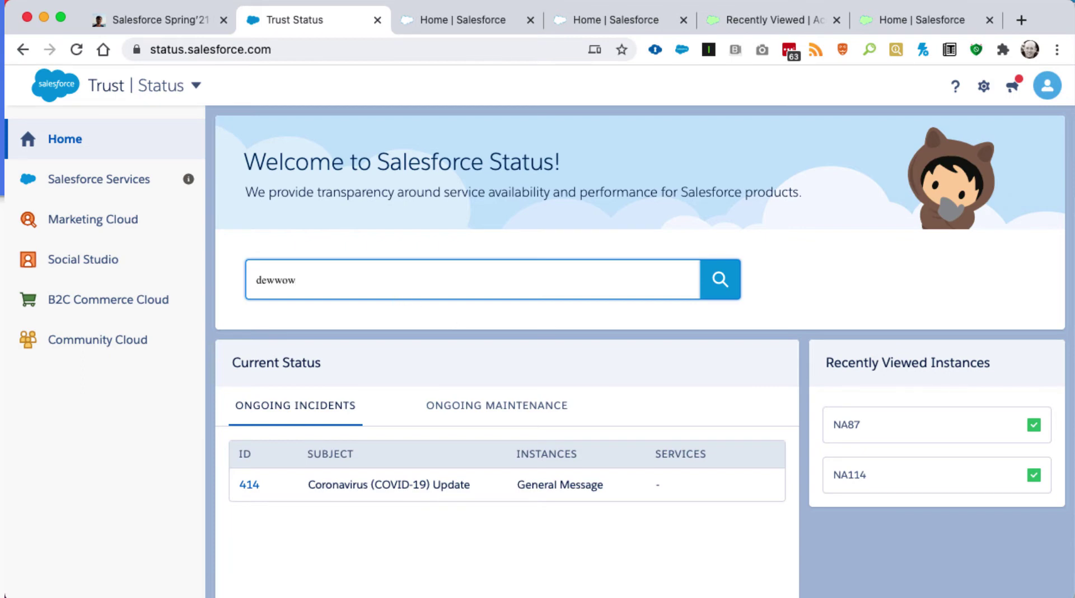
key(Return)
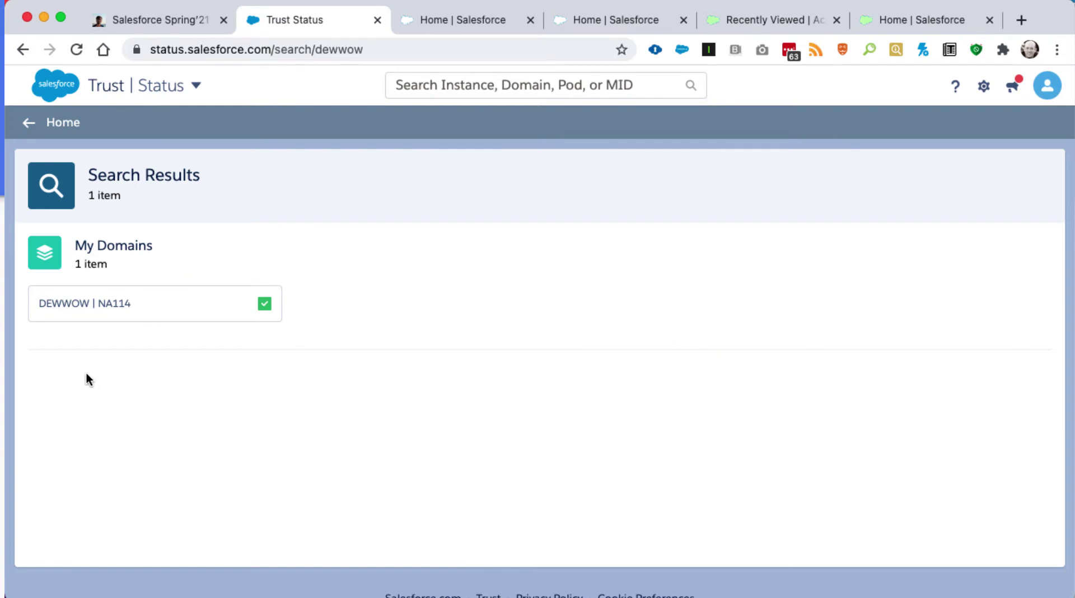
click(126, 302)
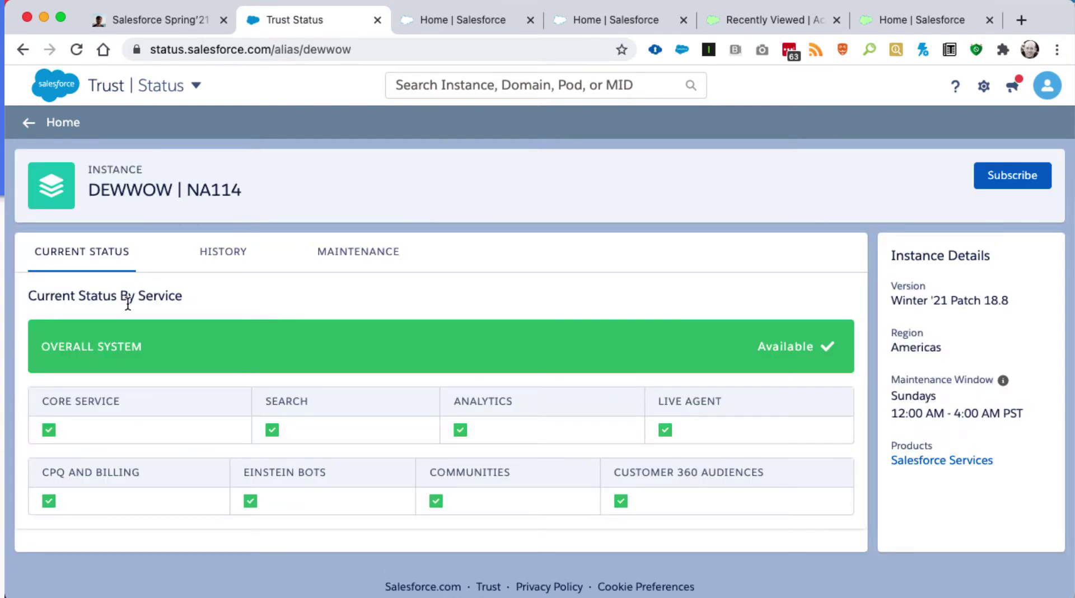
Step: Look through the instance's scheduled maintenance and locate the Spring '21 Major Release entry for Core Service
click(343, 262)
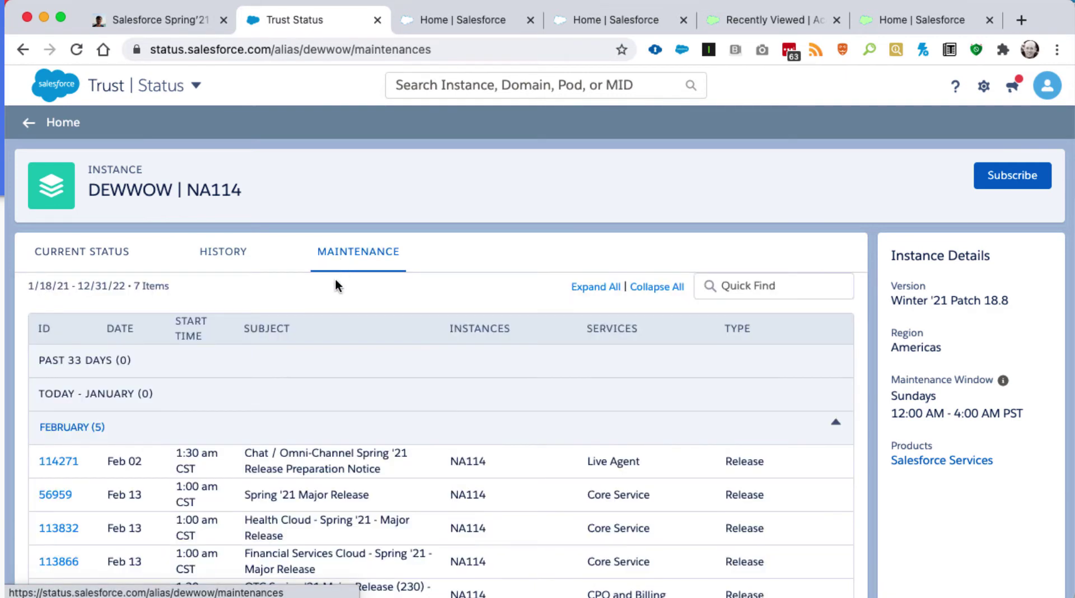
scroll(281, 448, down, 3)
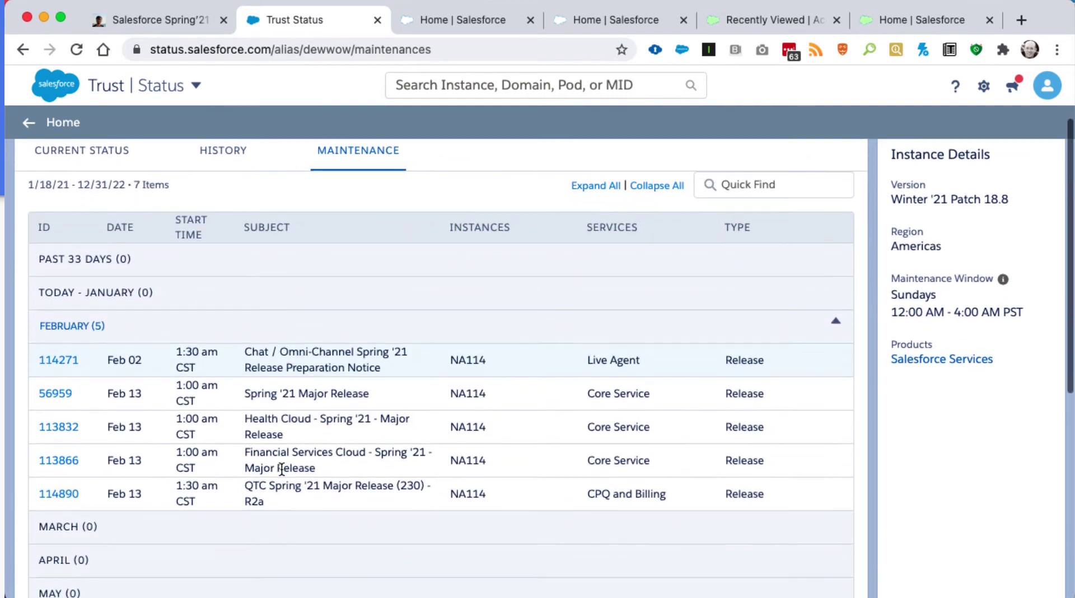
drag(250, 399, 370, 397)
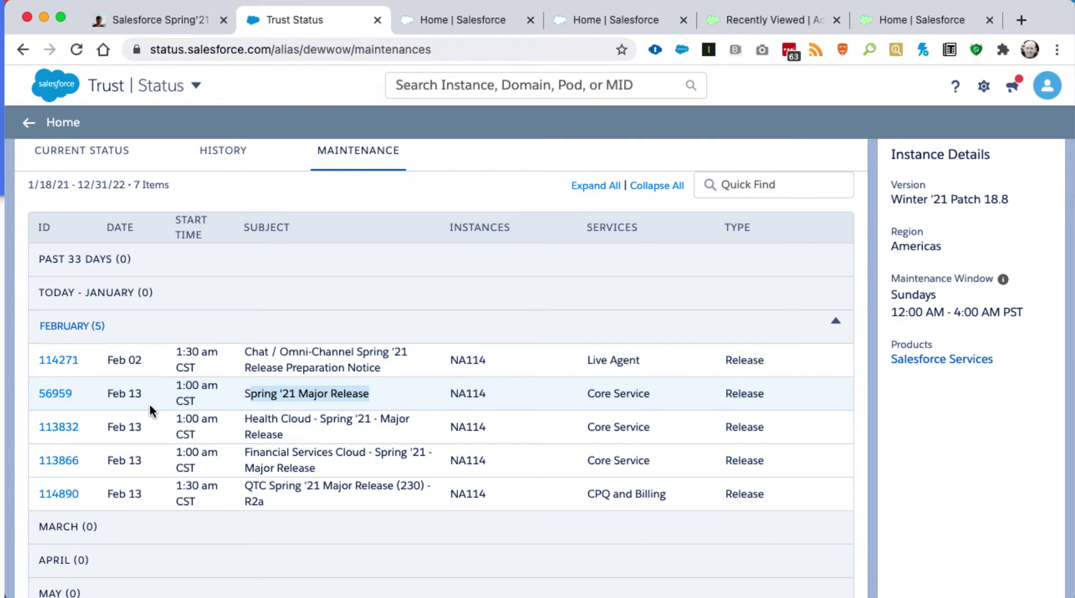
click(405, 397)
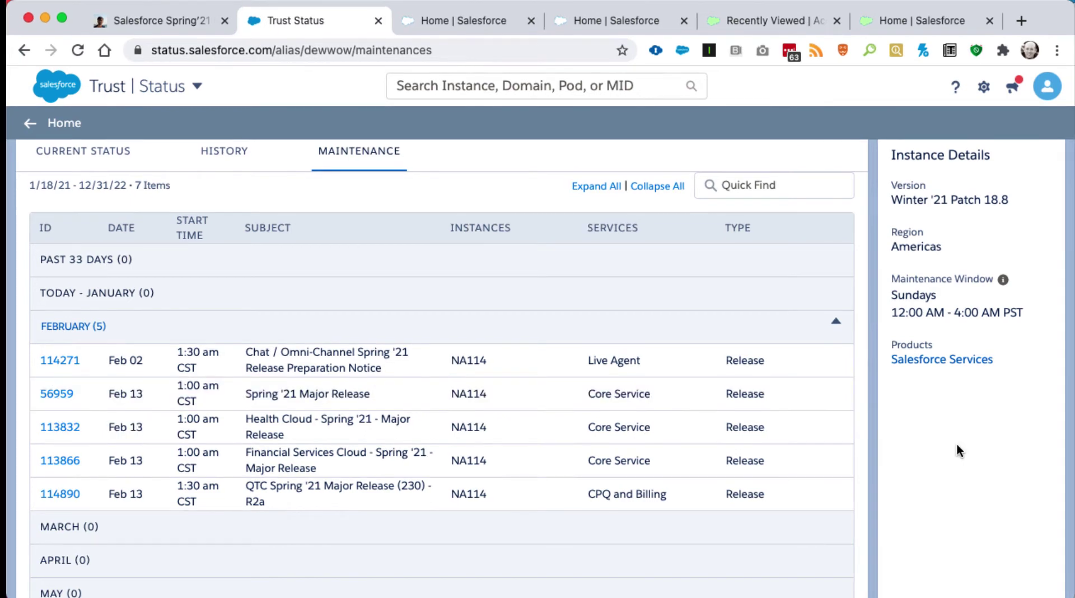
Step: Switch to the spring21 sandbox's Setup, search for "domain", and open the My Domain settings
click(887, 22)
click(136, 202)
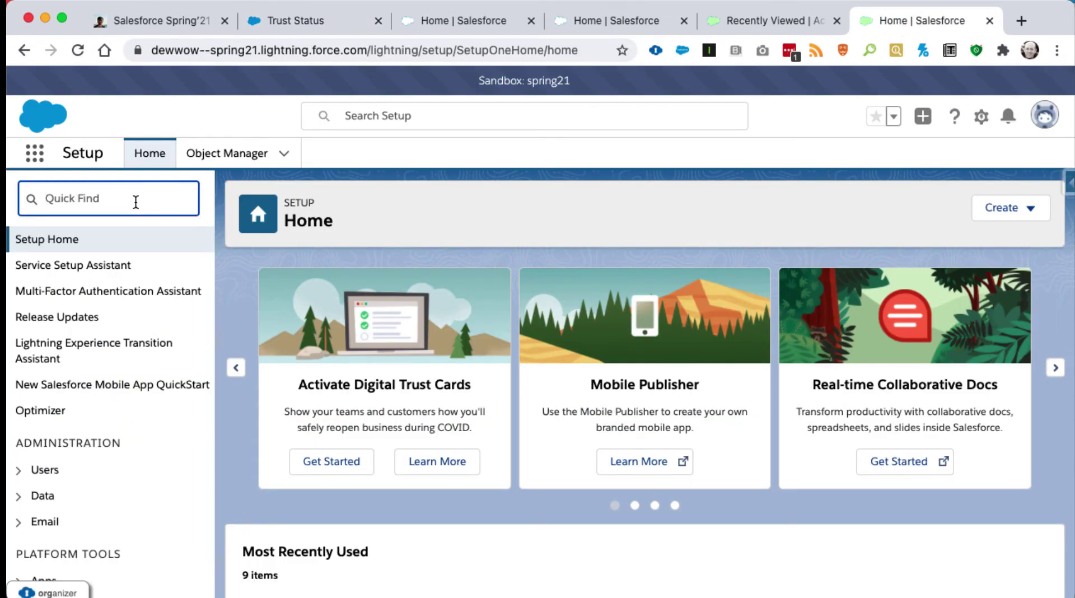
text(domain)
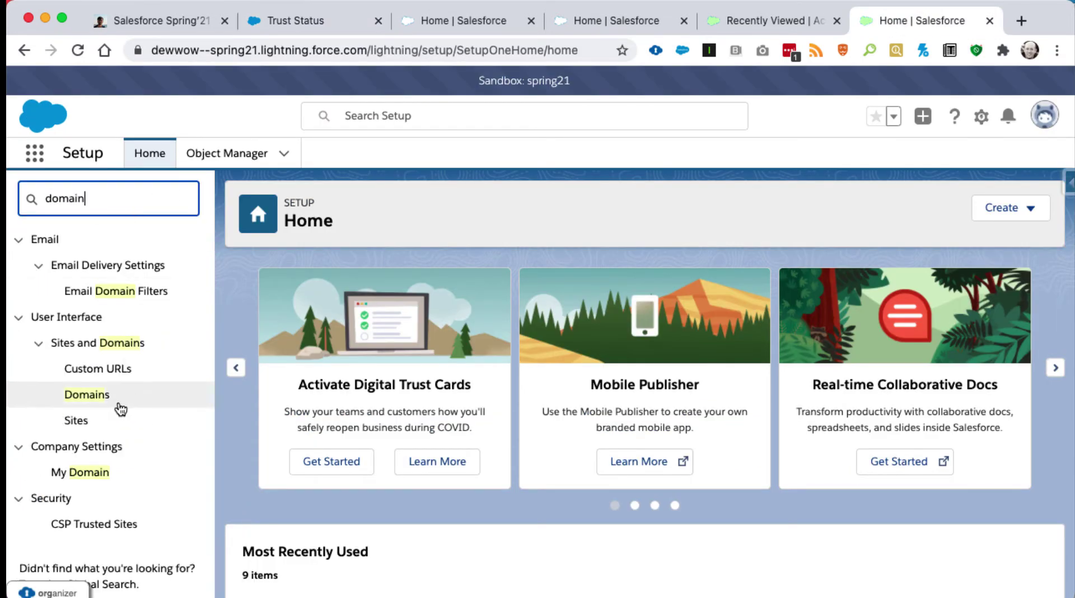
click(85, 474)
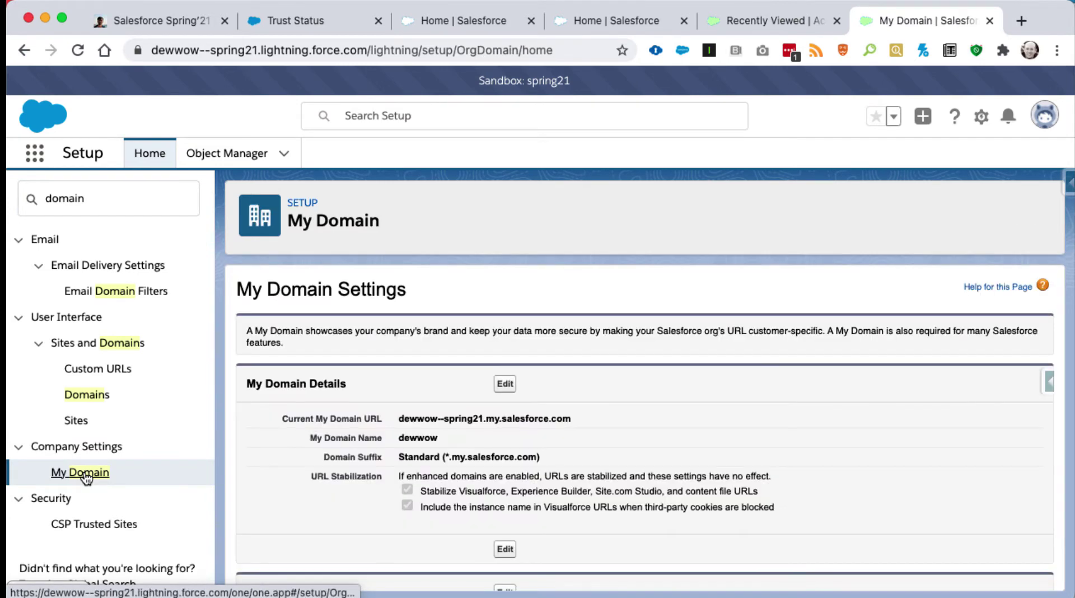
Step: Examine the Routing section of My Domain Settings for the org's Salesforce Edge Network usage
scroll(602, 432, down, 3)
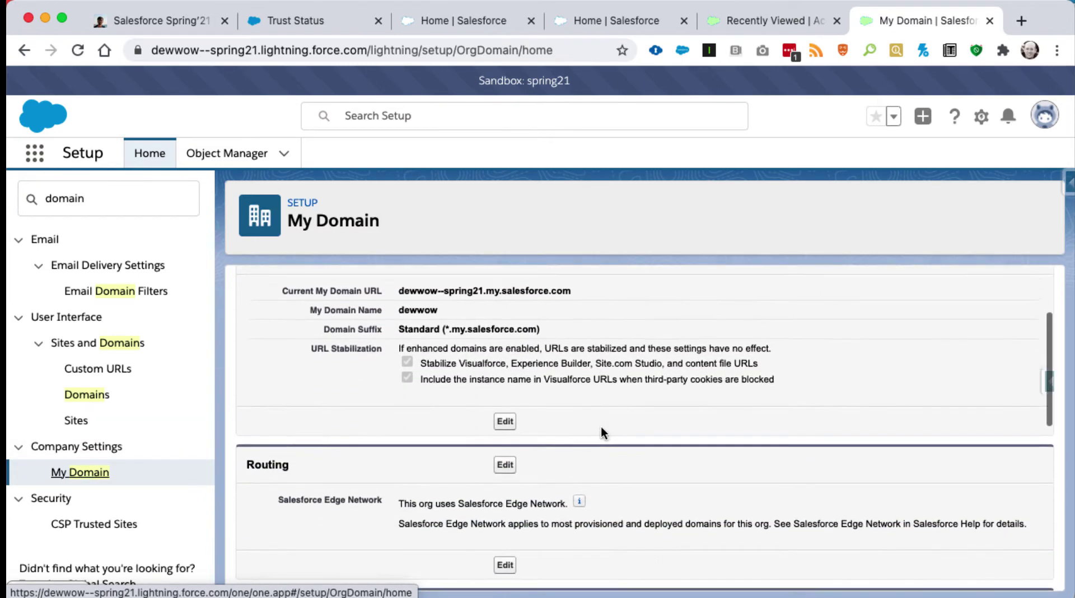
drag(283, 426, 254, 426)
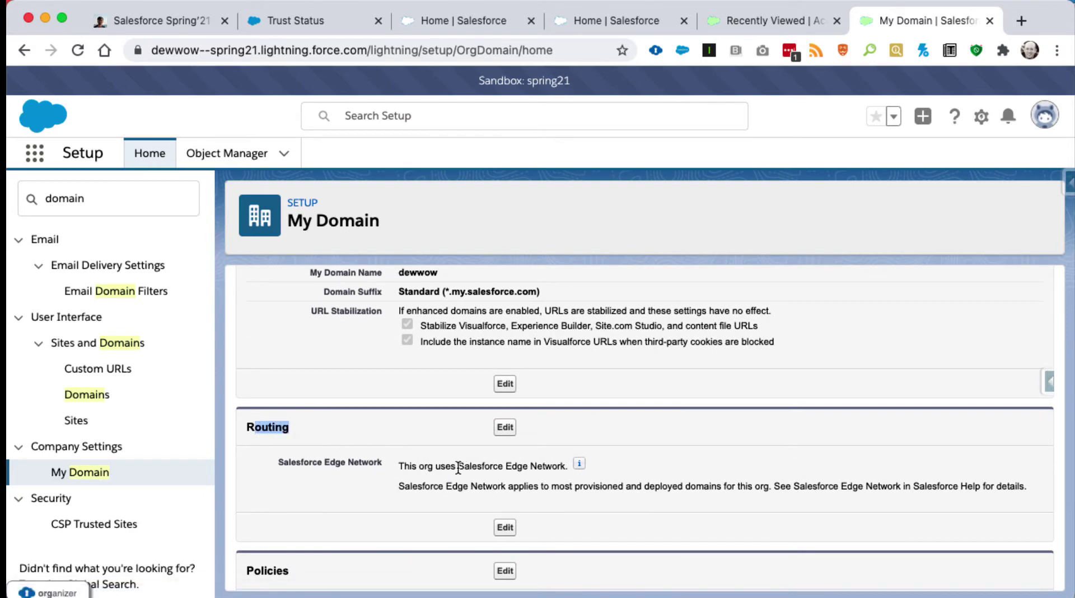
drag(458, 466, 557, 466)
click(585, 448)
scroll(583, 443, up, 3)
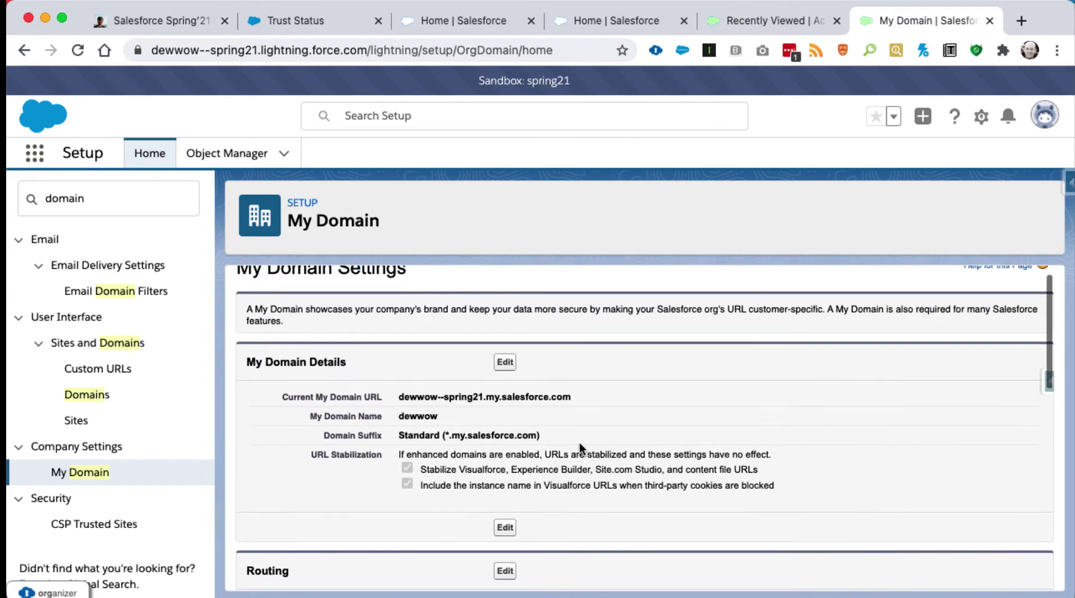
Step: Open the My Domain Details for editing, review the domain name, suffix and URL stabilization options, and leave without saving
click(506, 364)
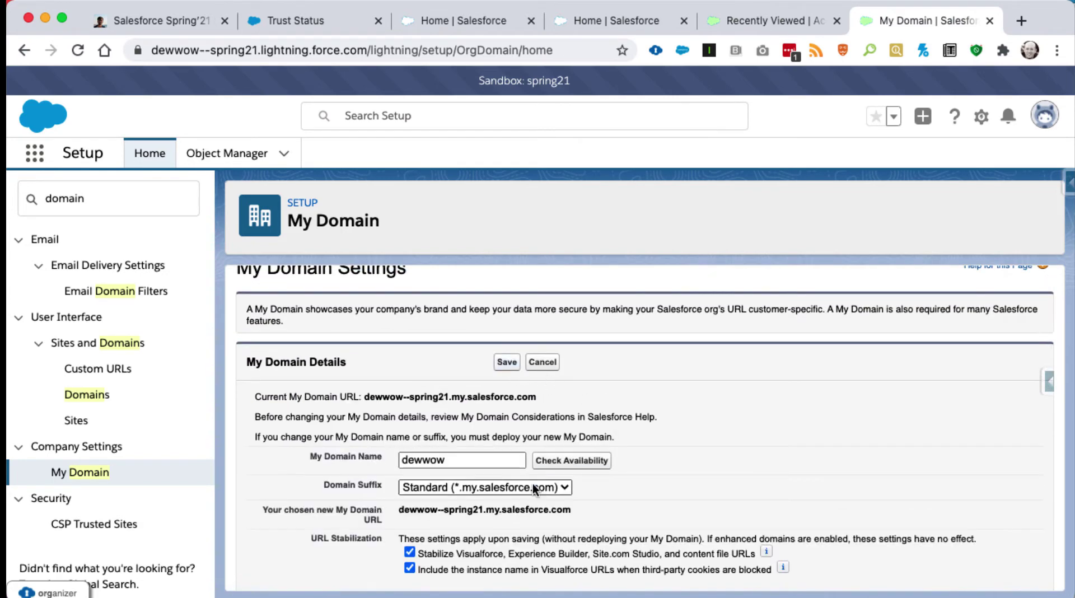
click(479, 459)
scroll(597, 404, down, 2)
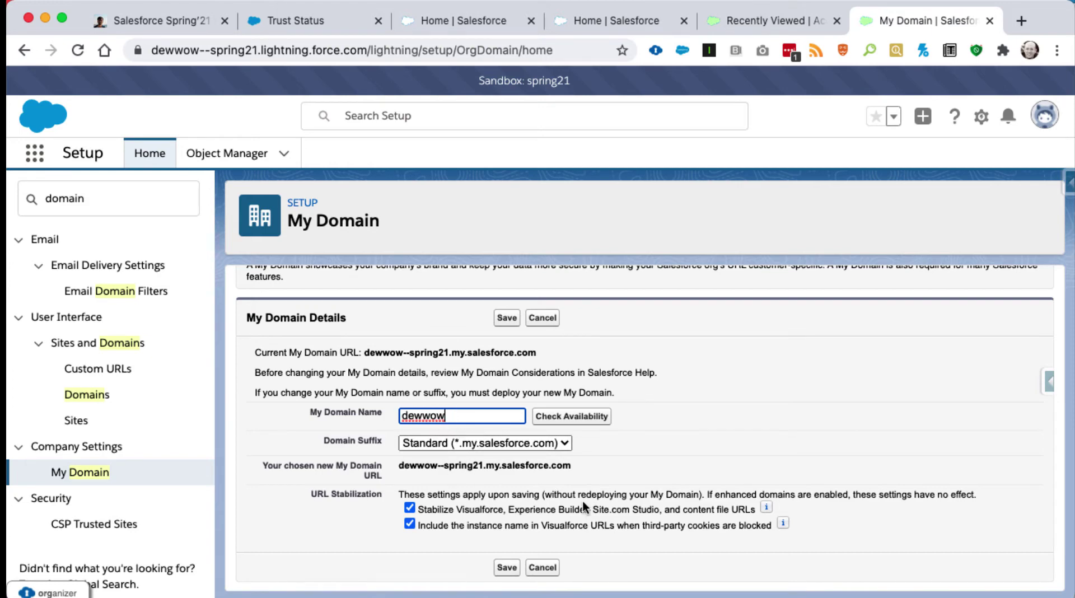
click(663, 478)
click(540, 317)
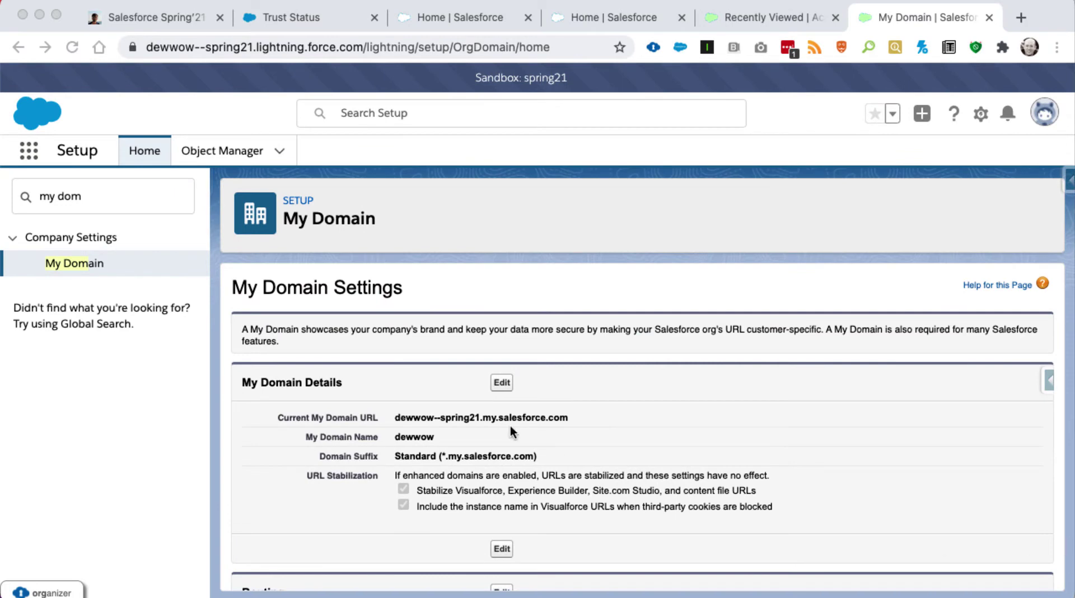
Step: Replace the Setup search term with "flow" to find the Flows page
click(116, 188)
click(115, 188)
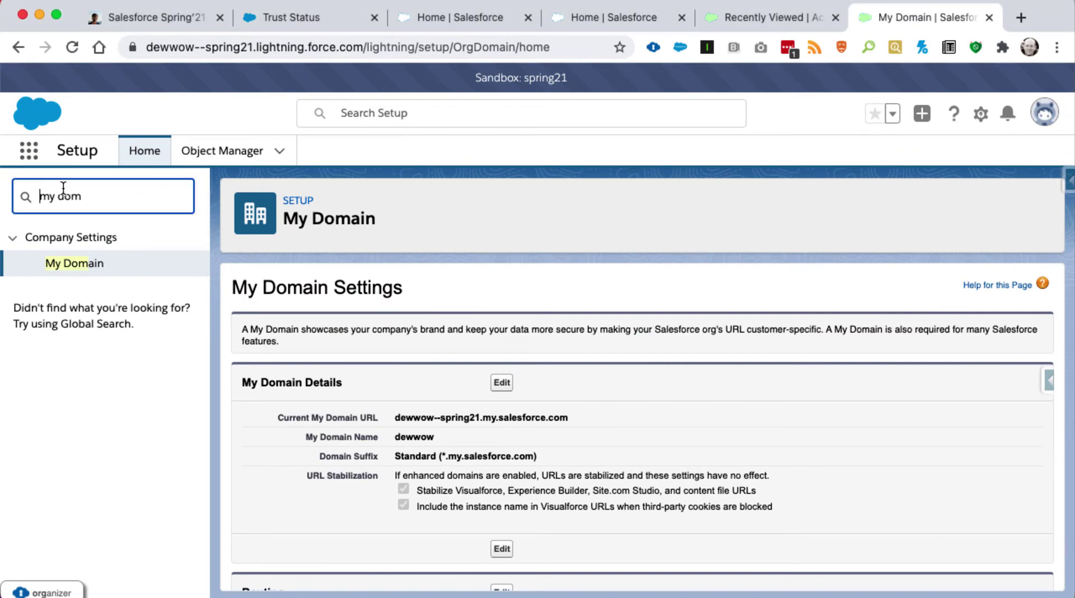
drag(104, 196, 15, 198)
text(flow)
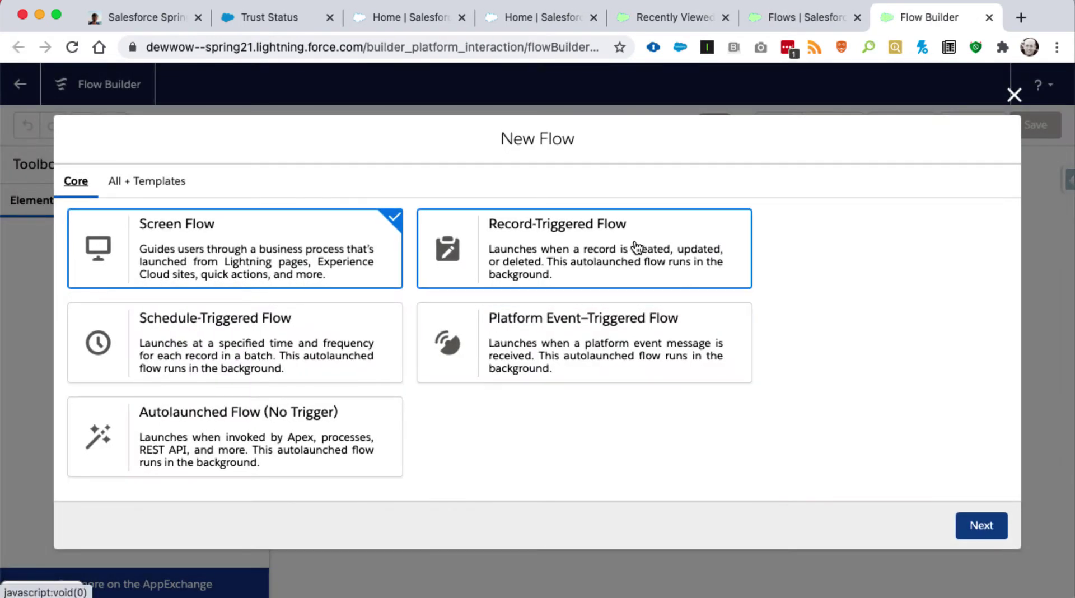
Step: Create a record-triggered flow with the Freeform layout and set it to trigger when a record is updated
click(523, 224)
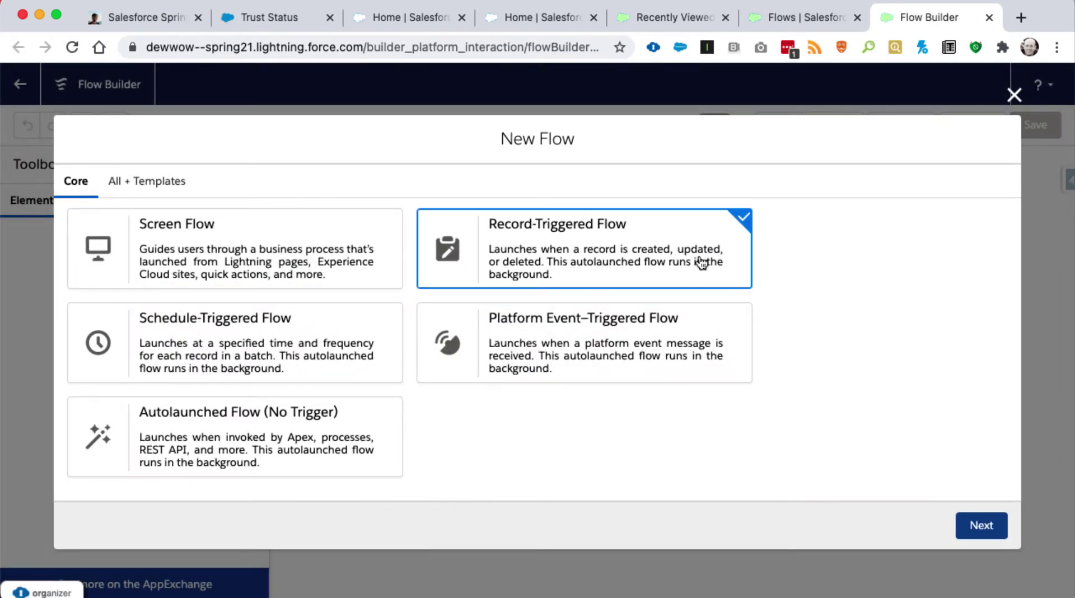
click(976, 525)
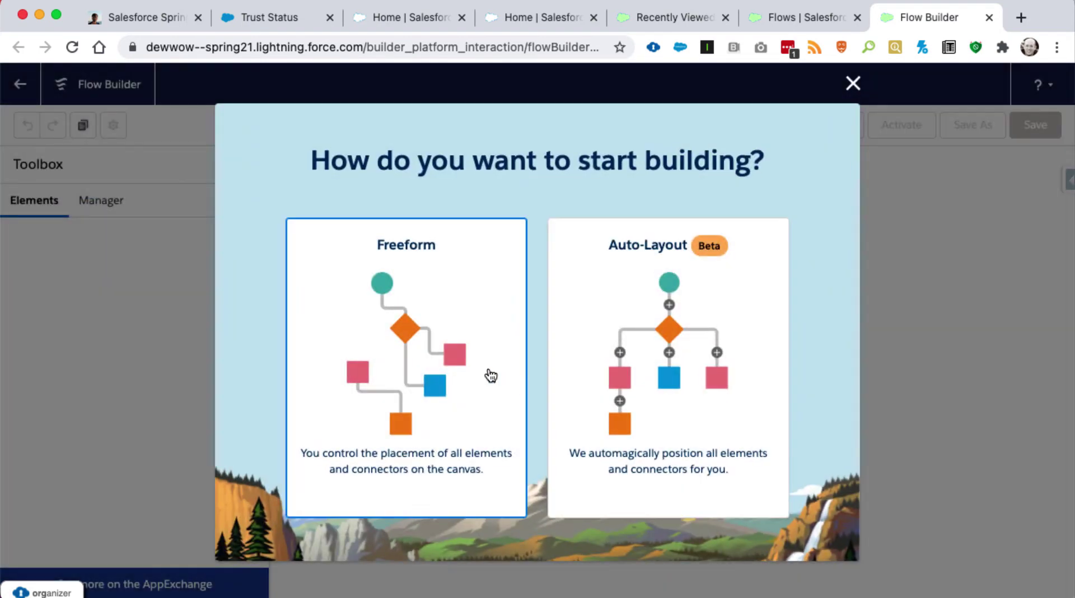
click(463, 357)
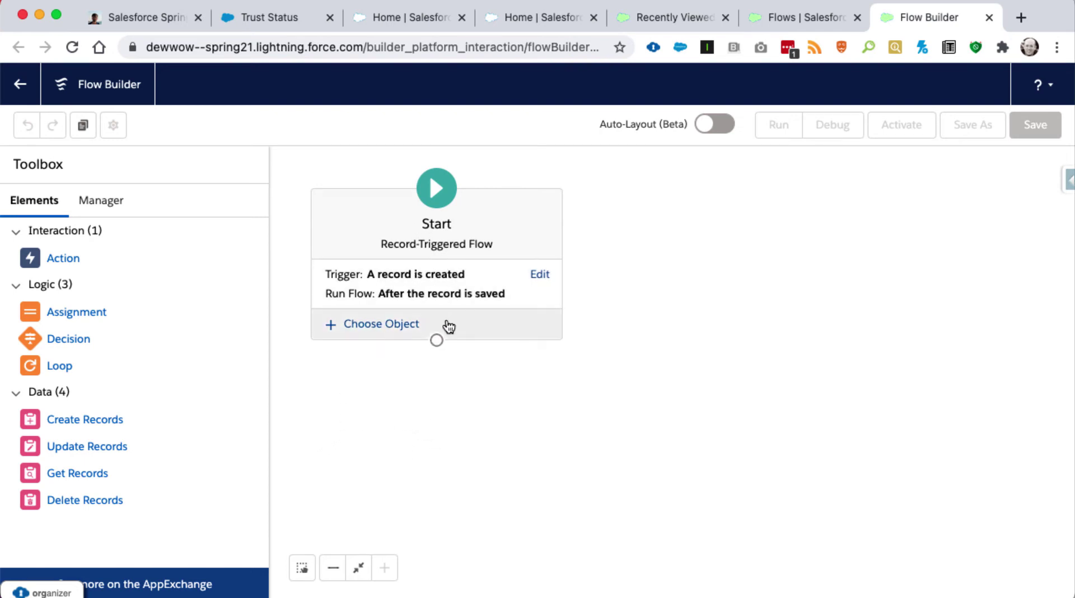
click(449, 275)
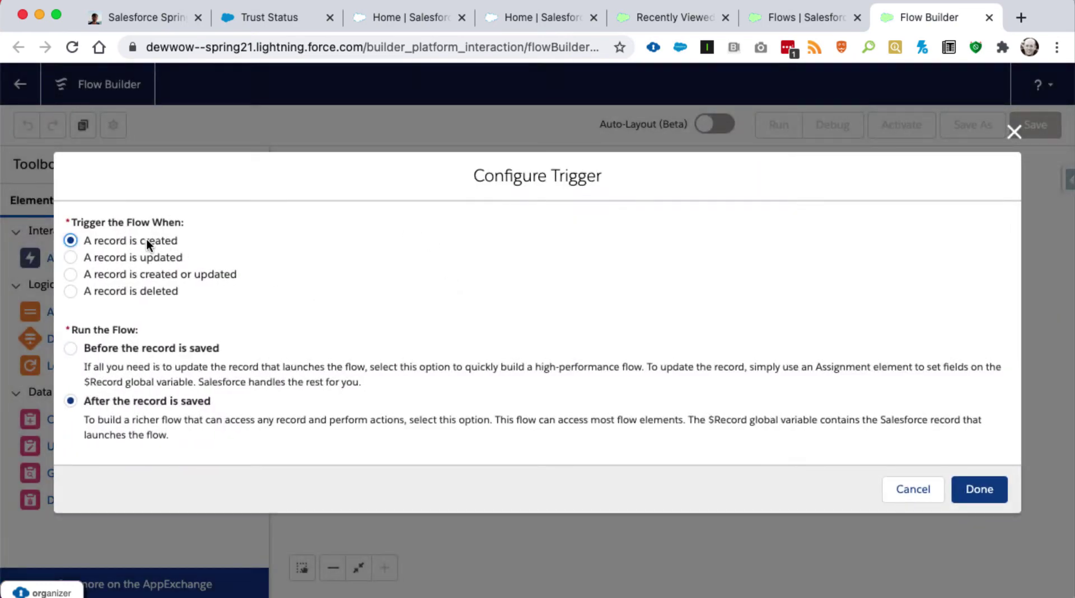
click(139, 255)
click(982, 489)
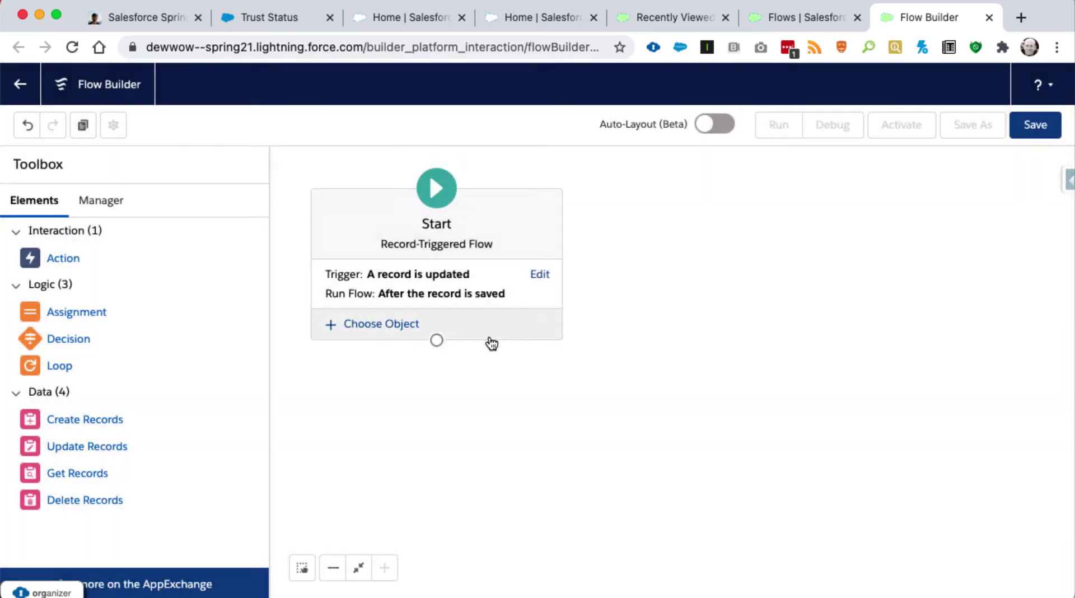
Step: Choose Account as the flow's triggering object, with condition requirements set to None
click(414, 326)
click(223, 361)
text(account)
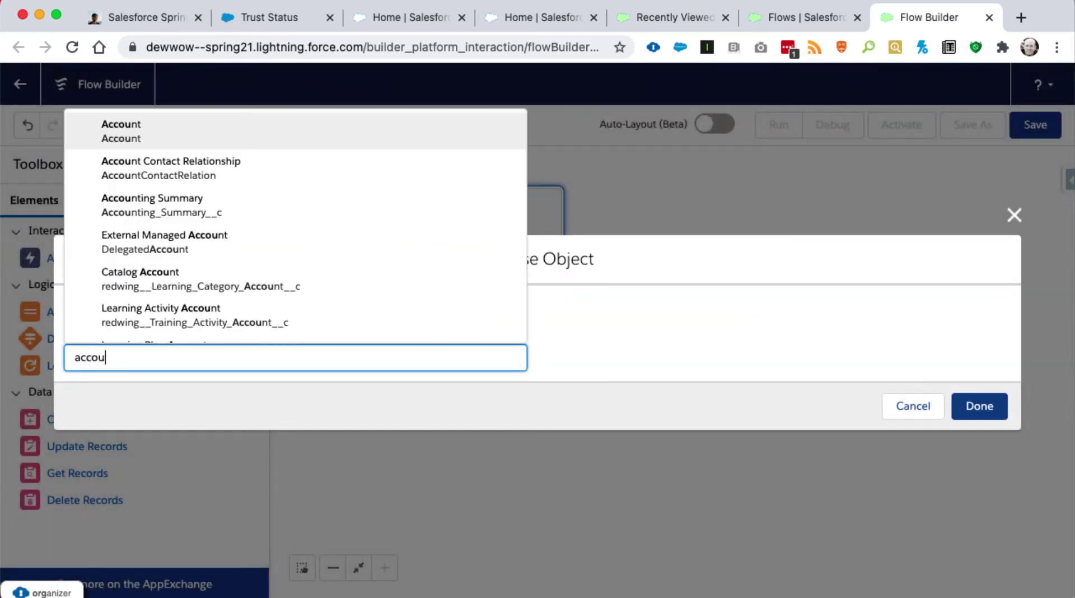
click(217, 135)
click(975, 524)
click(330, 283)
click(183, 313)
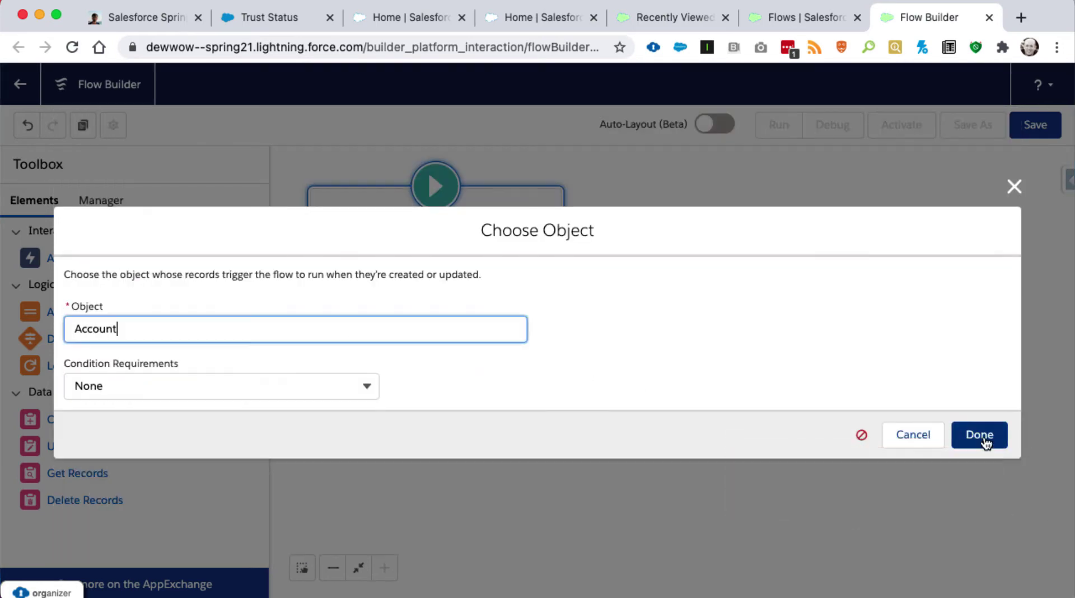
click(980, 434)
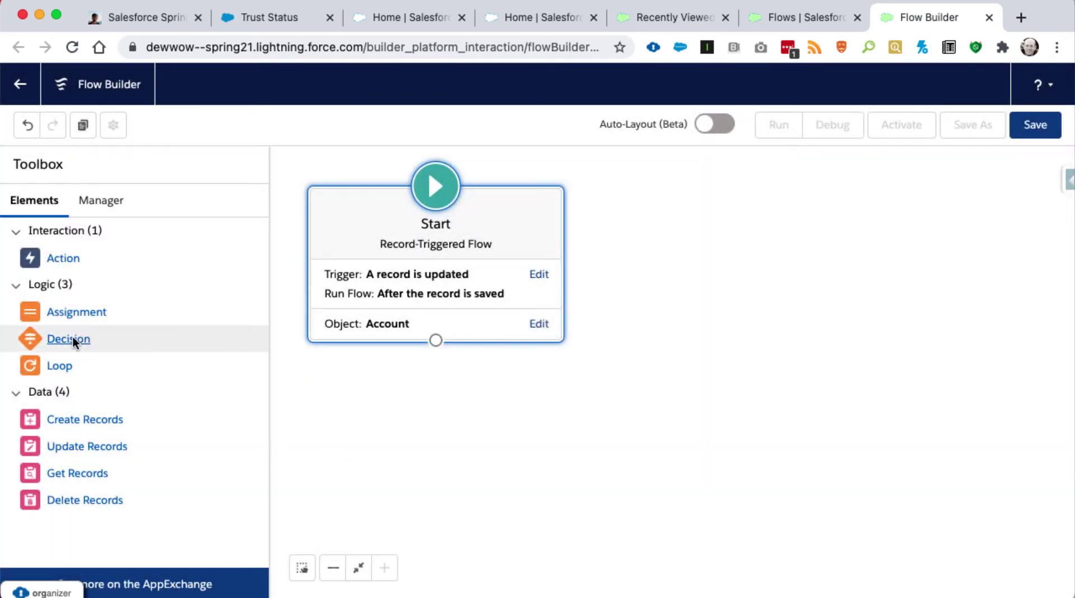
Step: Start a new Decision element, inspect its condition resources such as $Record__Prior and the outcome execution options, and discard it
drag(58, 336, 392, 413)
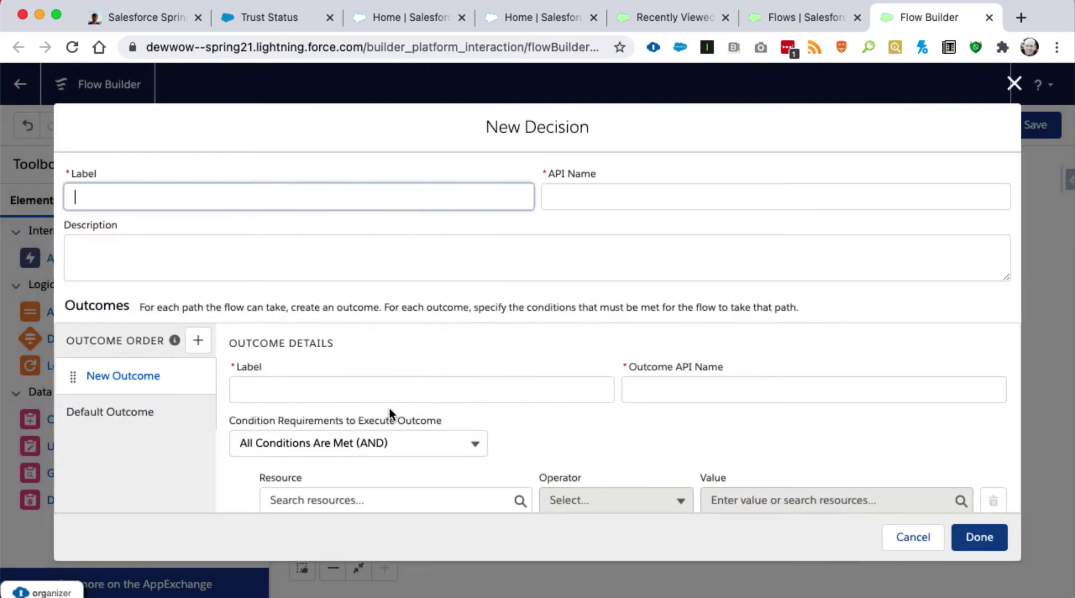
click(327, 498)
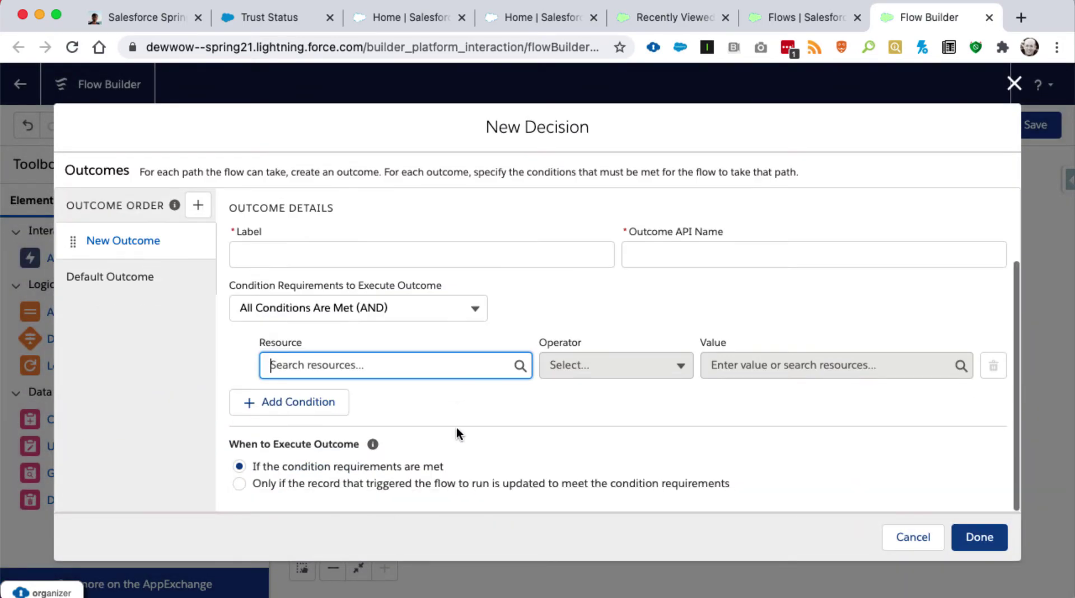
click(398, 366)
scroll(351, 284, down, 1)
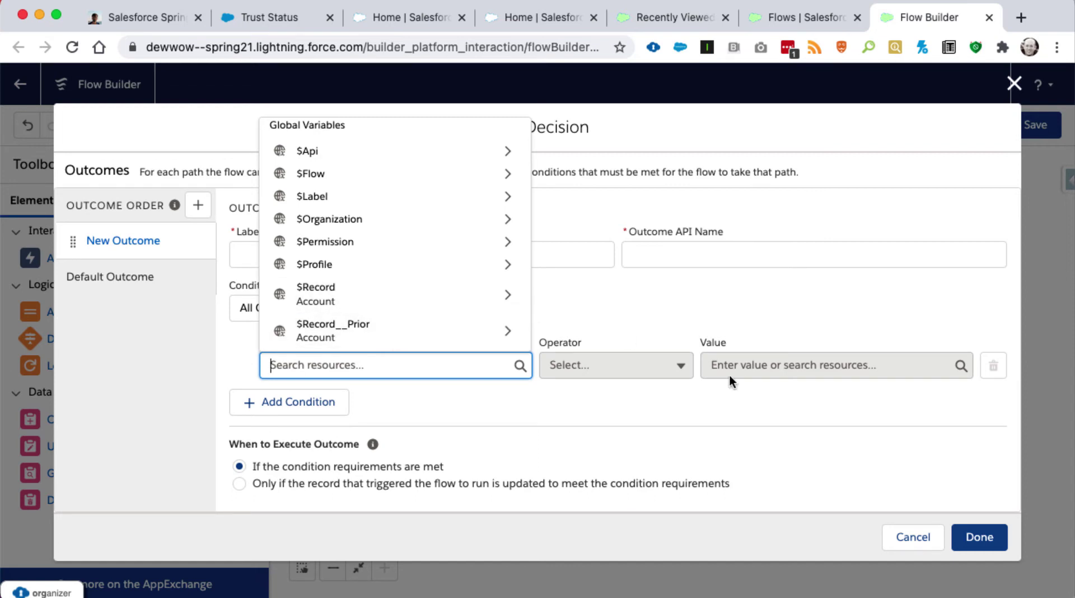
click(833, 432)
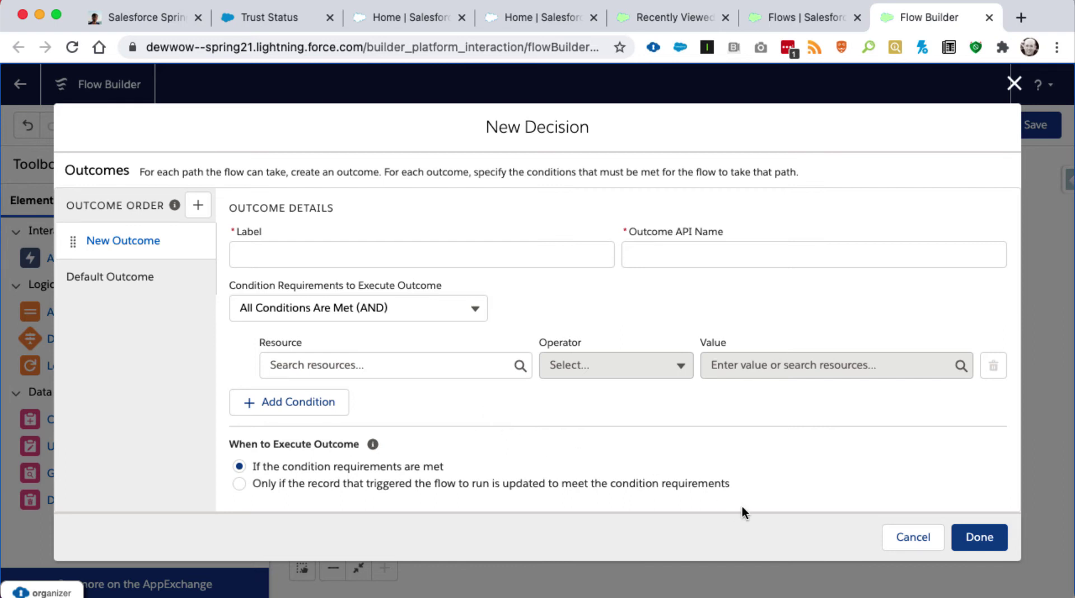
click(913, 537)
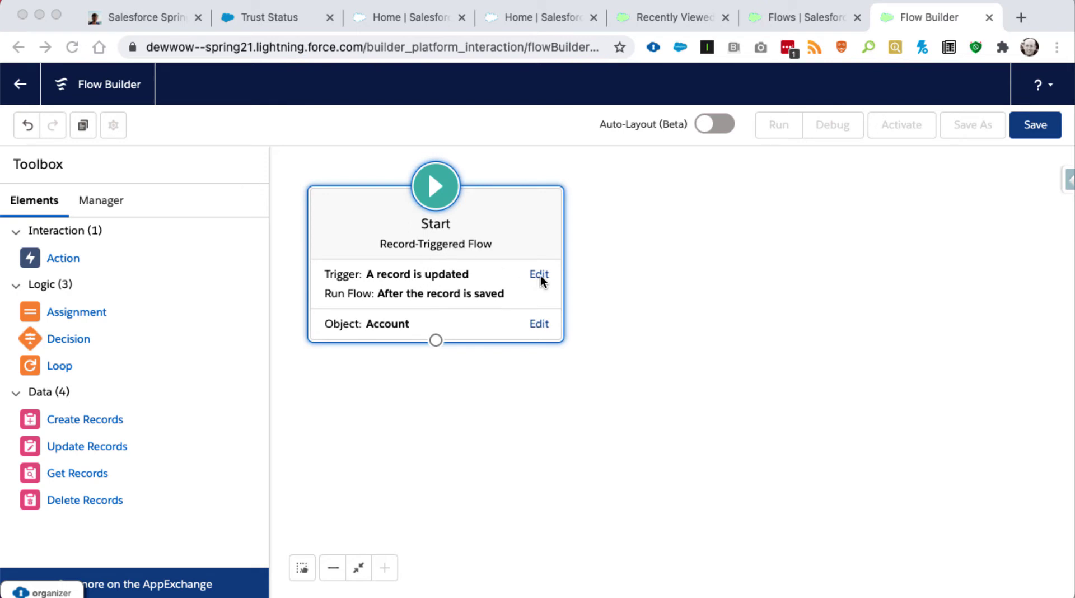
Step: Change the flow's trigger so it runs when a record is created
click(488, 288)
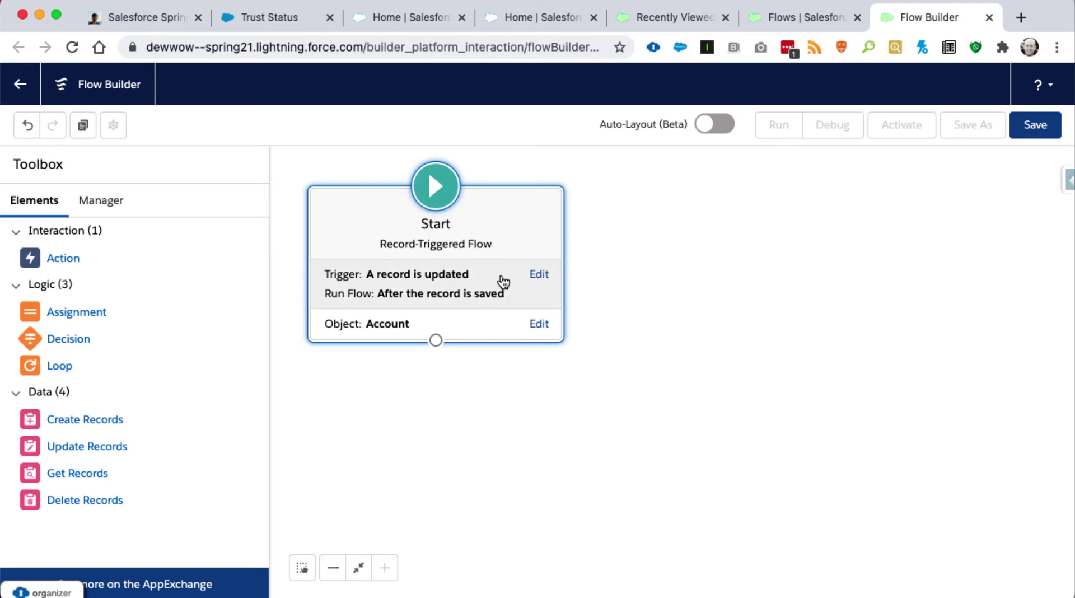
click(538, 276)
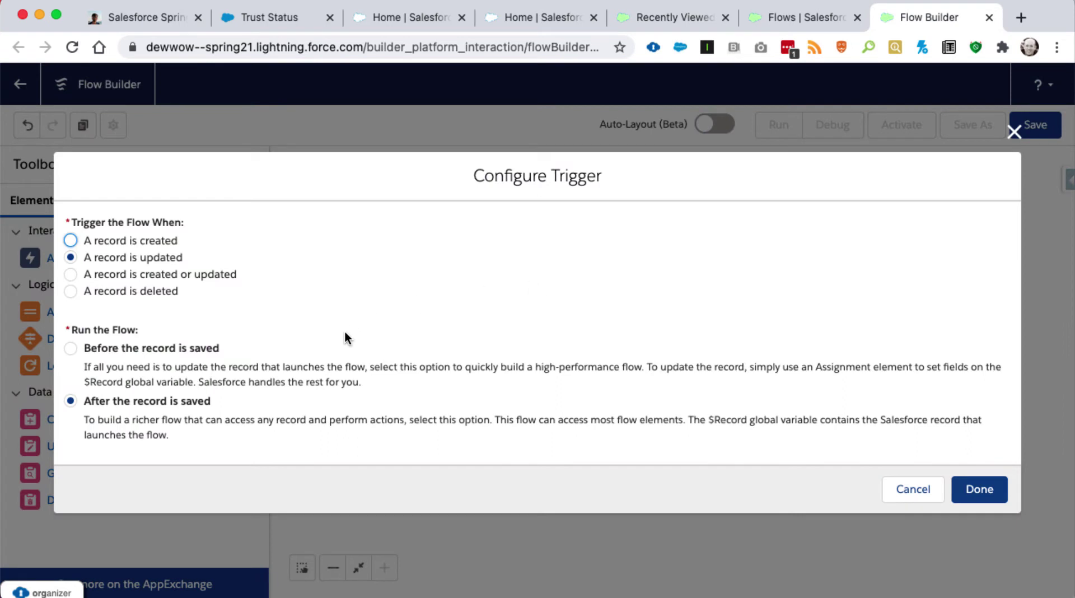
click(103, 240)
click(979, 496)
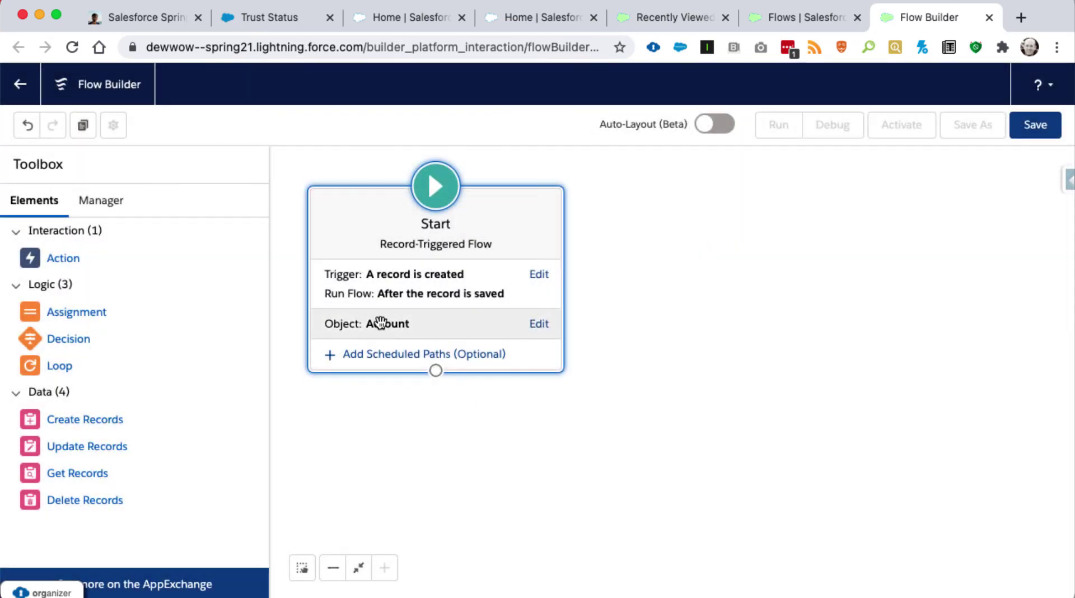
Step: Add a scheduled path labelled Follow Up with Account: Created Date as its time source
click(391, 322)
key(Escape)
click(397, 354)
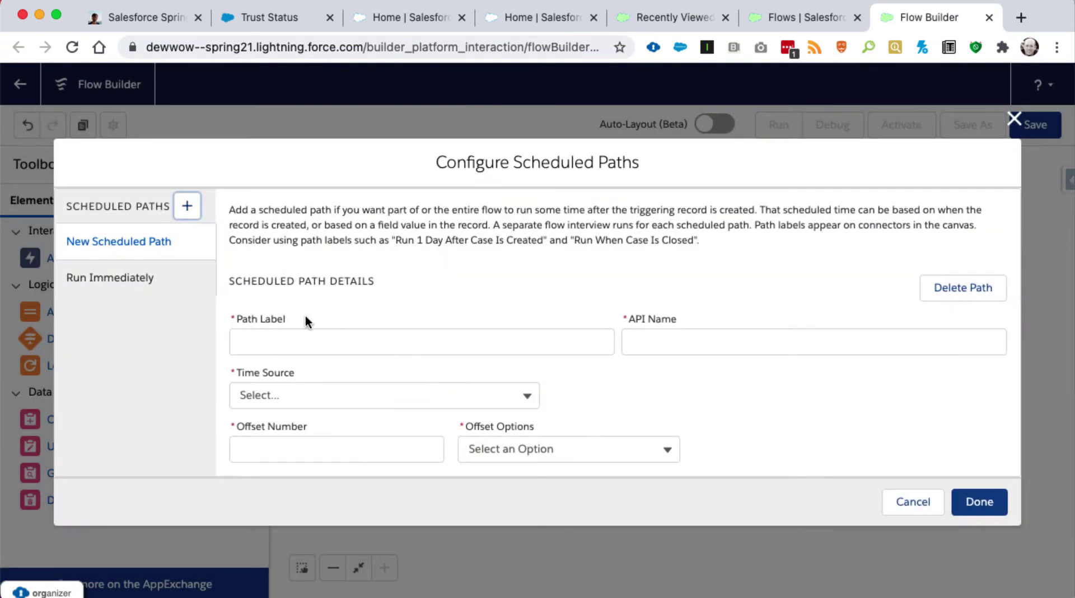
click(283, 343)
text(Follow Up)
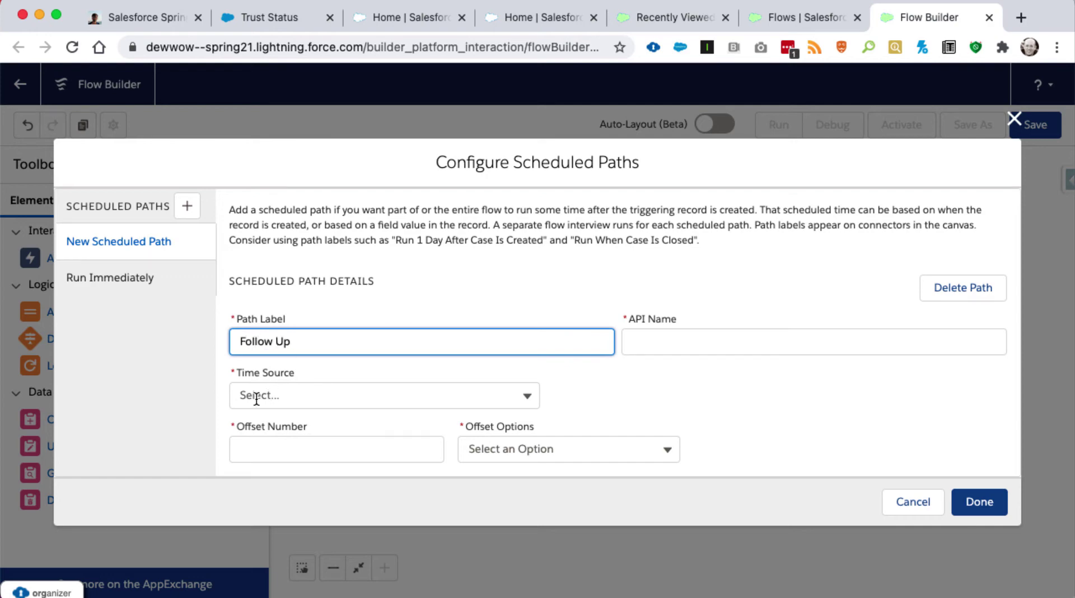
click(258, 395)
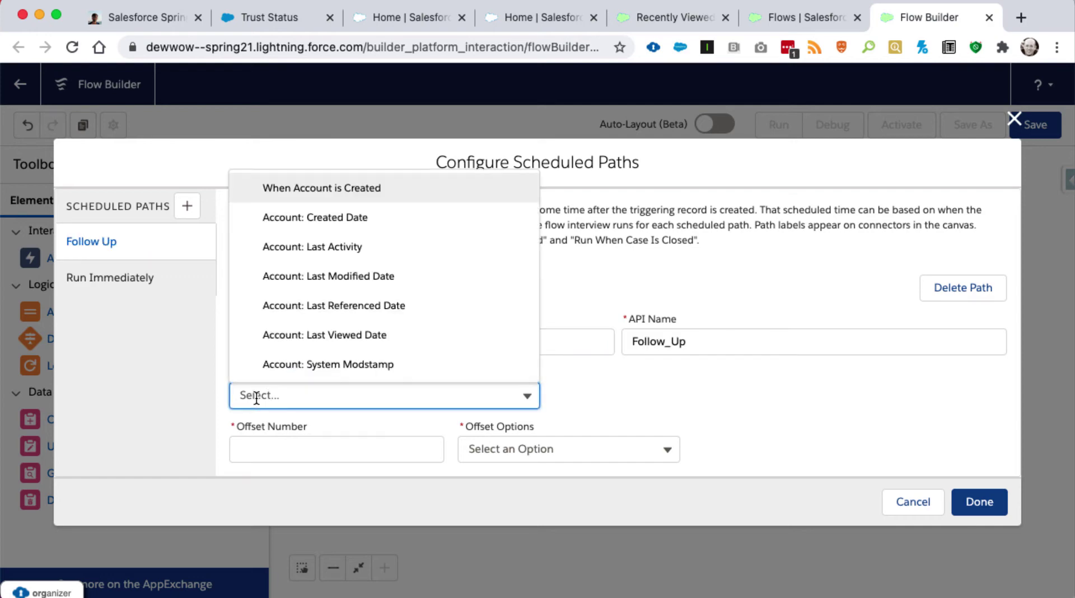
click(308, 218)
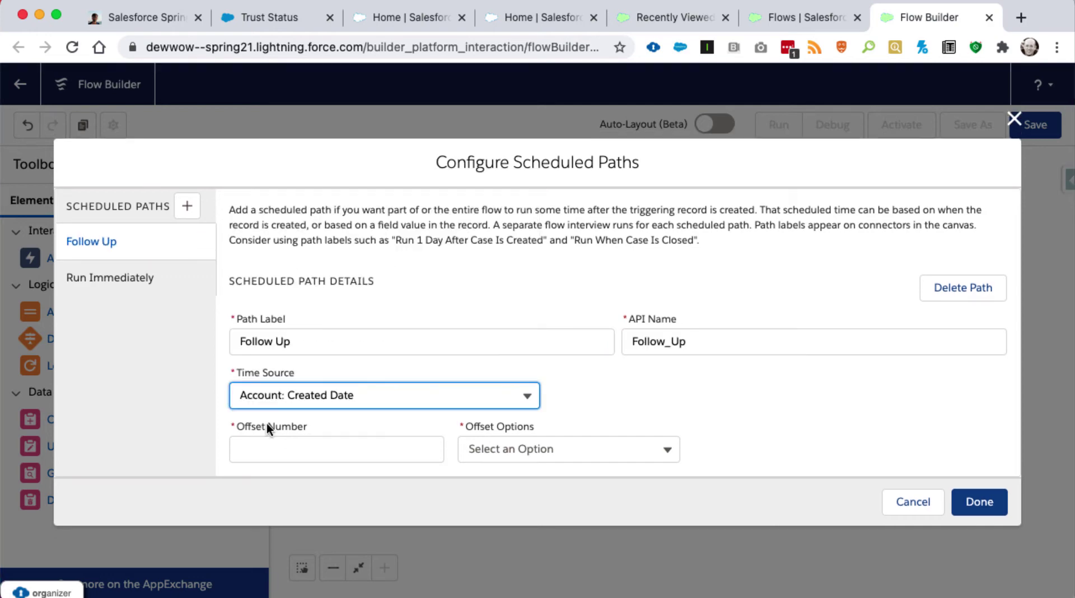
Step: Set the Follow Up path's offset to 2 Days After and accept the scheduled paths
click(285, 450)
text(2)
click(511, 448)
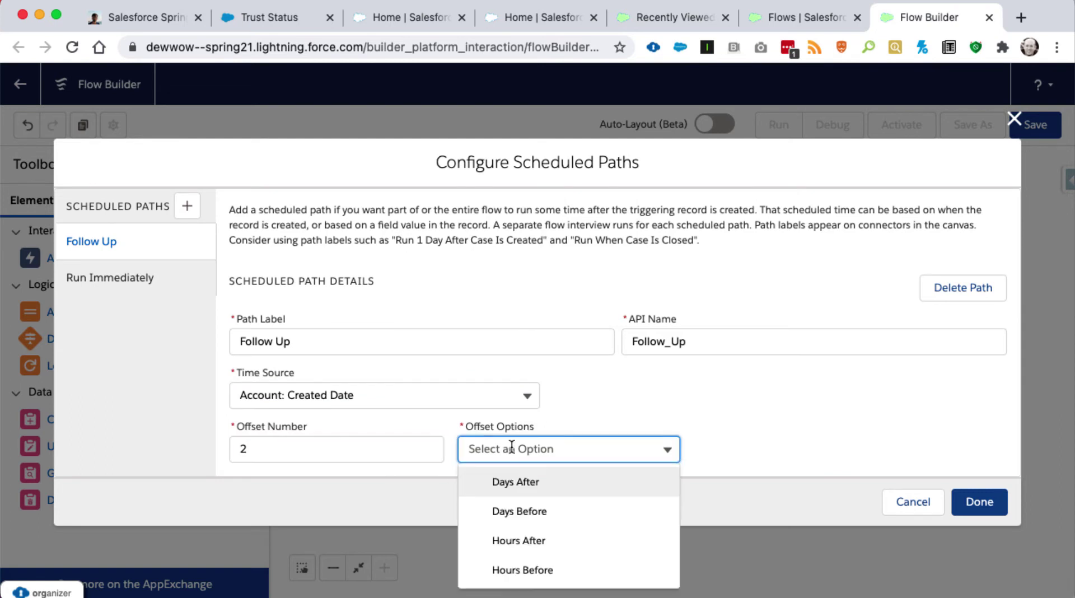
click(509, 485)
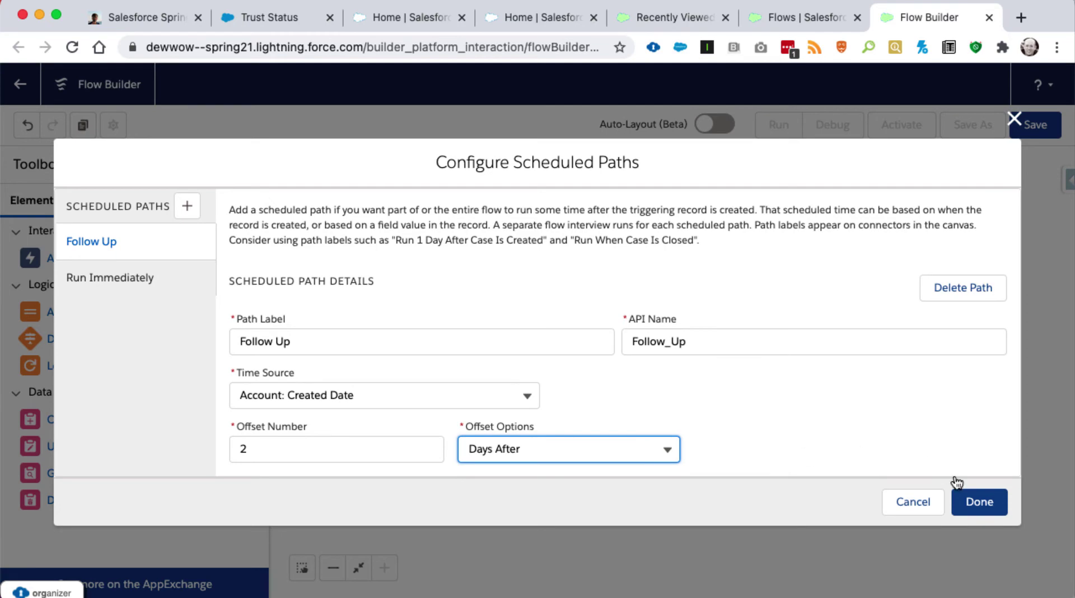
click(971, 497)
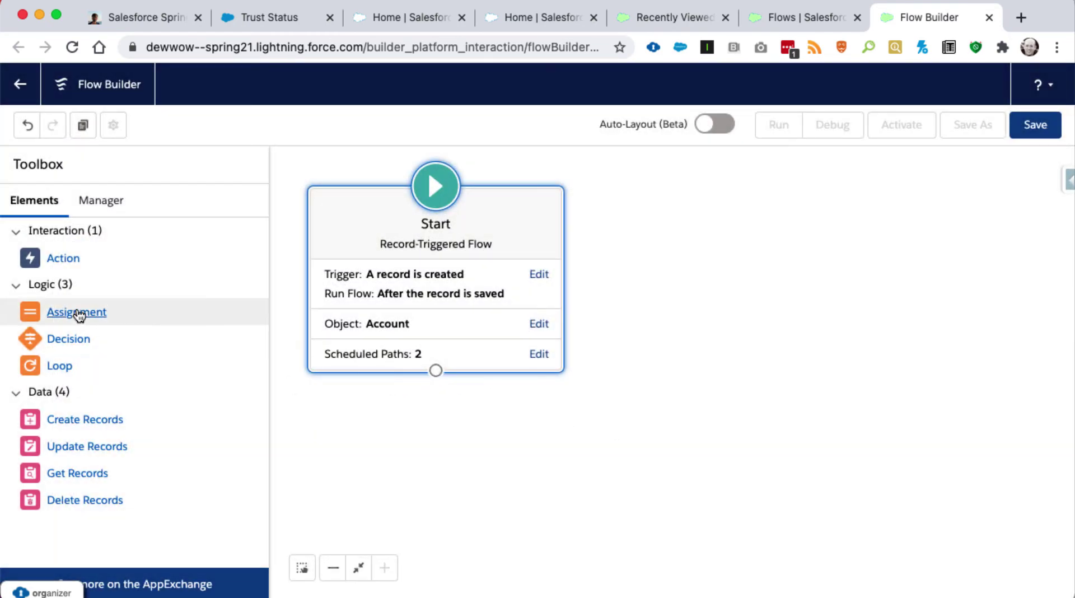
Step: Add an Action element to the canvas and choose Send Email as its action
drag(75, 269, 480, 484)
click(520, 188)
text(send)
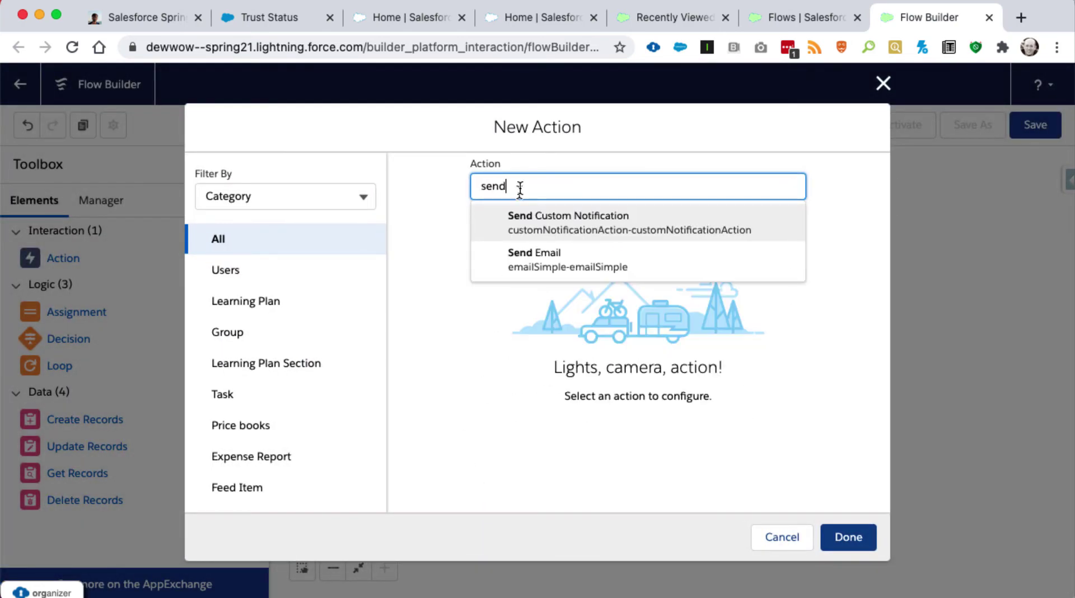
click(526, 249)
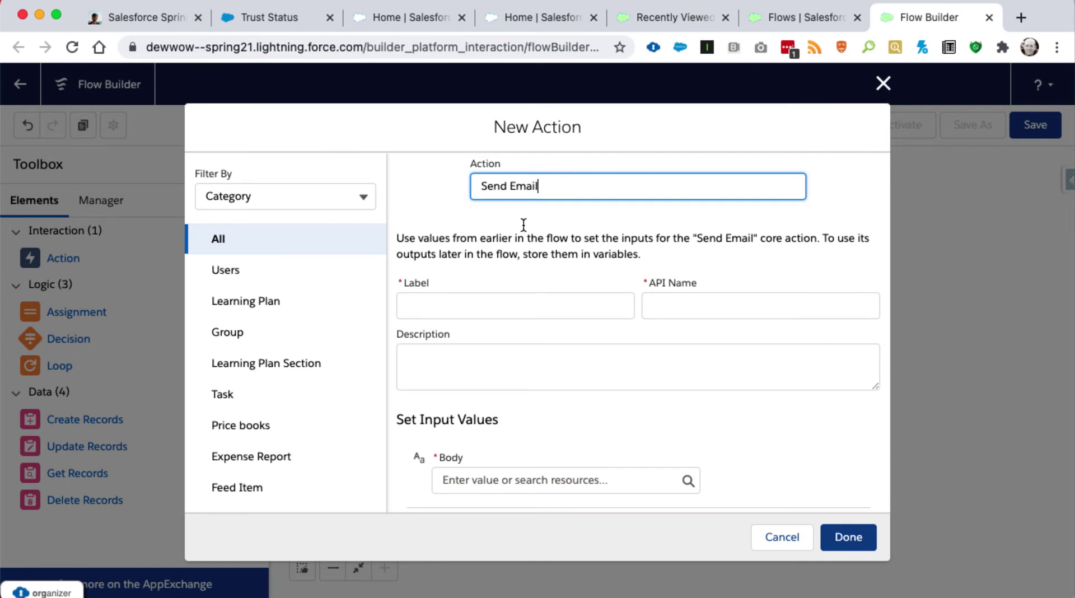
Step: Include the Rich-Text-Formatted Body input value in the Send Email action
scroll(588, 367, down, 10)
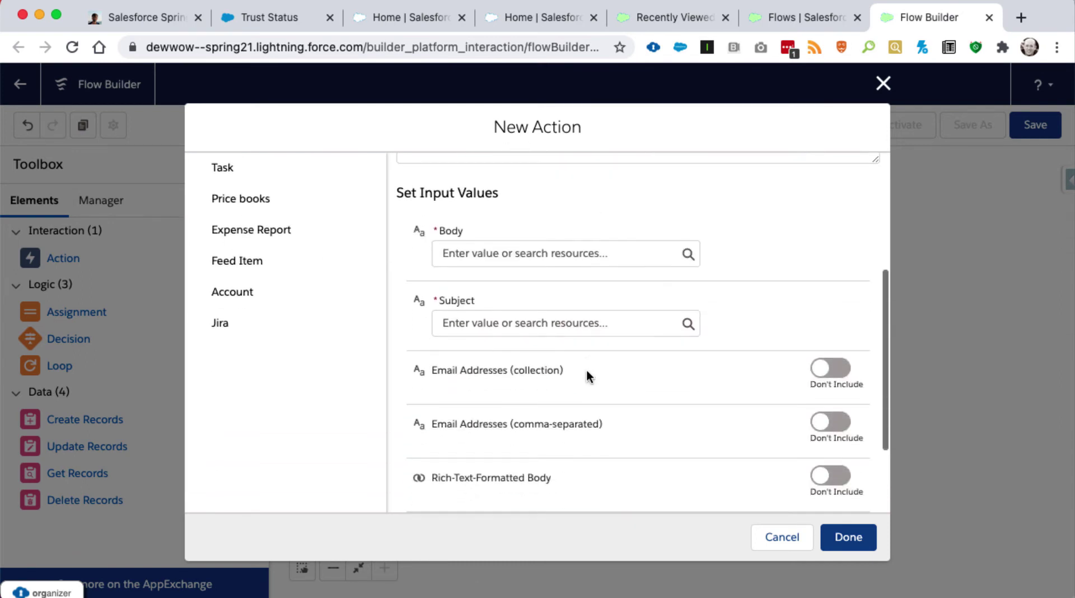
scroll(586, 370, down, 1)
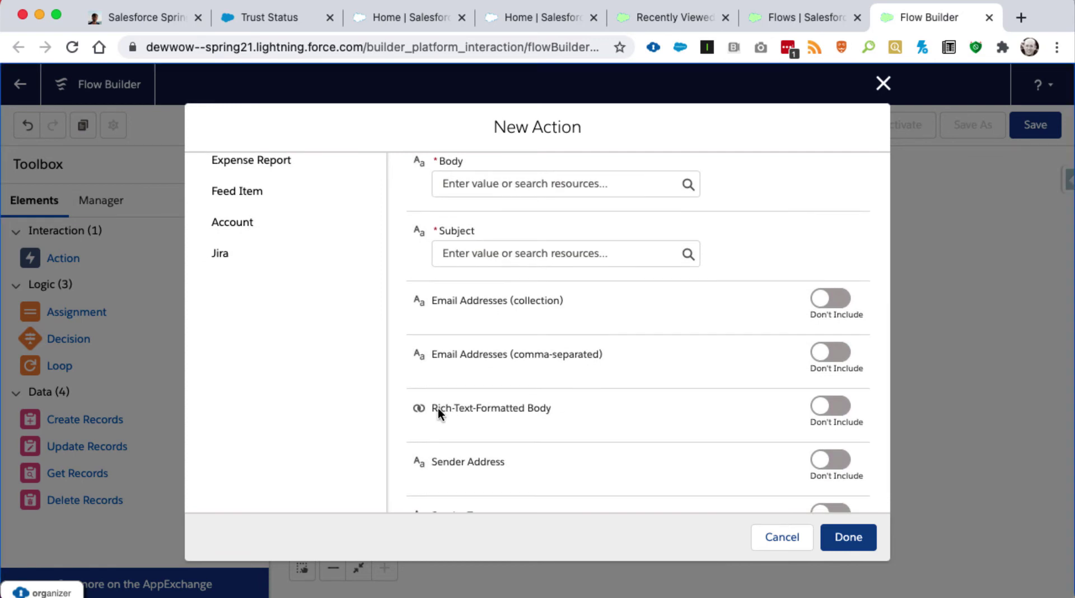
click(820, 407)
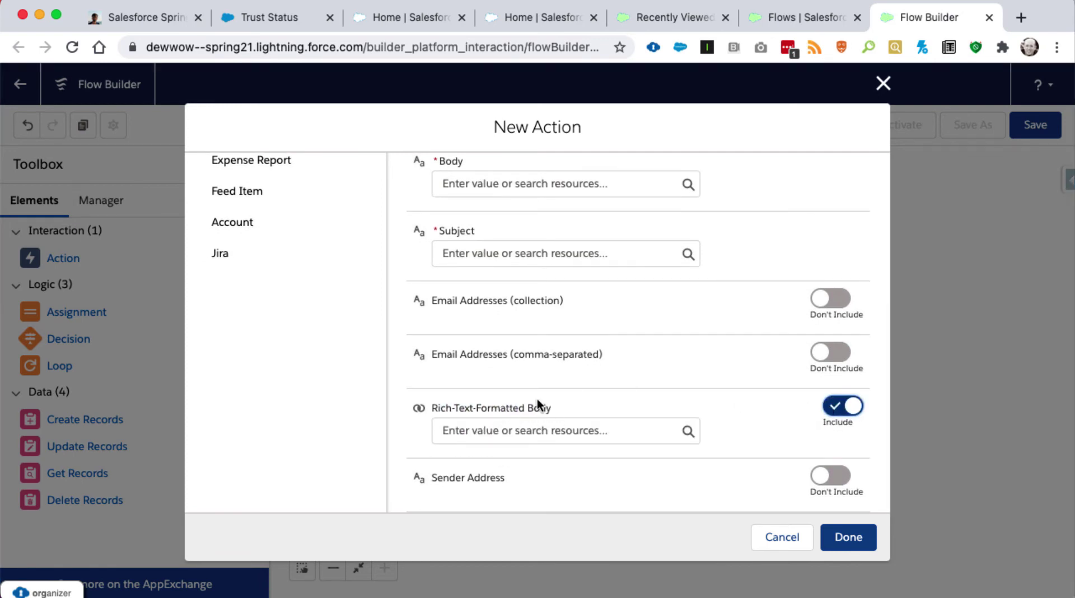
Step: Start a new Text Template resource with the API name emailBody from the Rich-Text-Formatted Body value
click(485, 431)
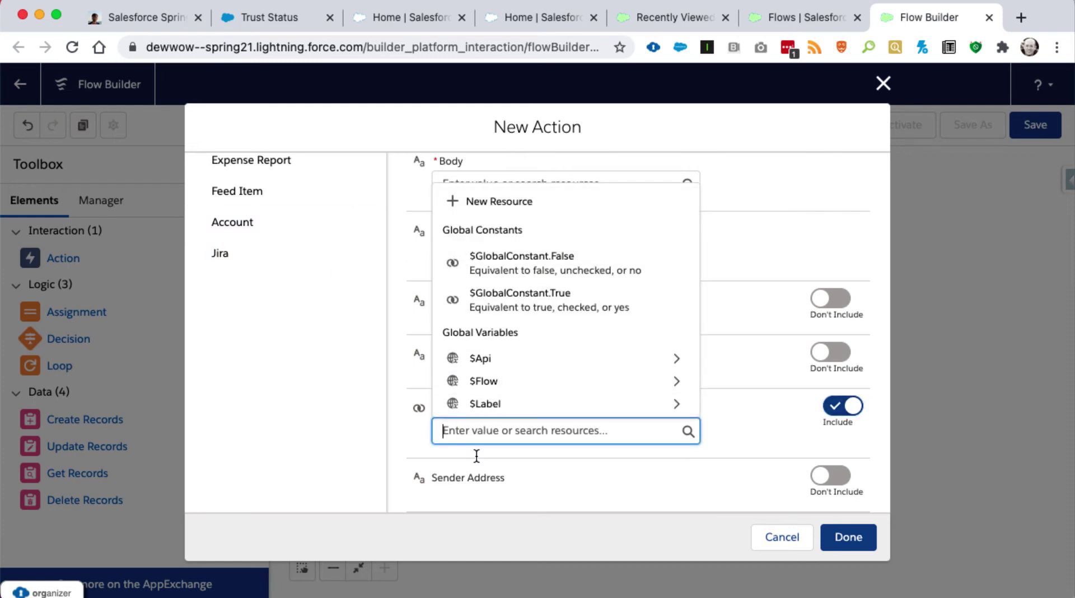
click(493, 202)
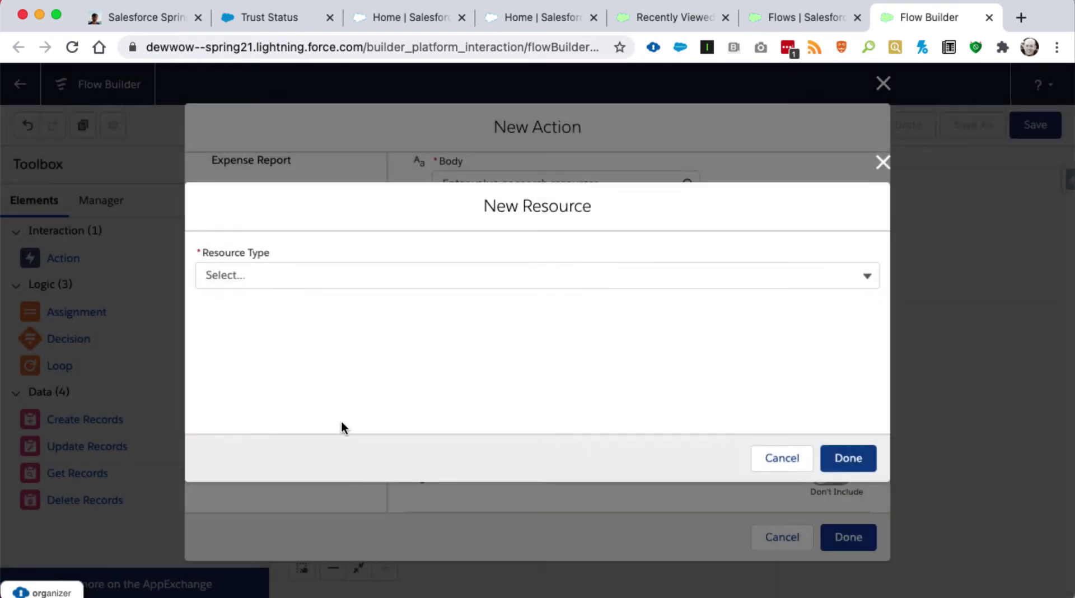
click(288, 280)
click(268, 391)
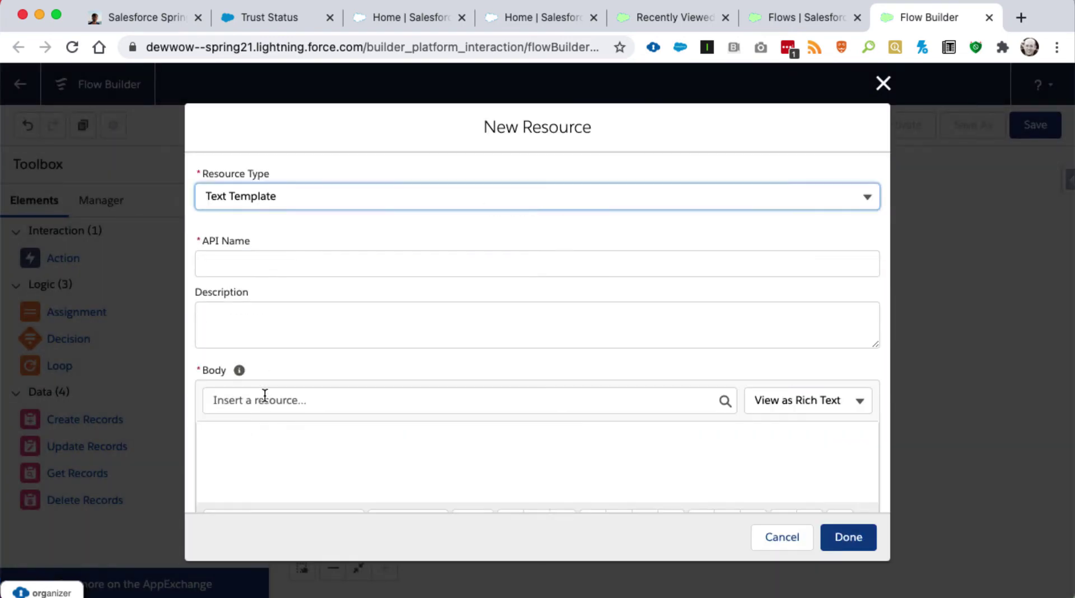
click(237, 263)
text(emai)
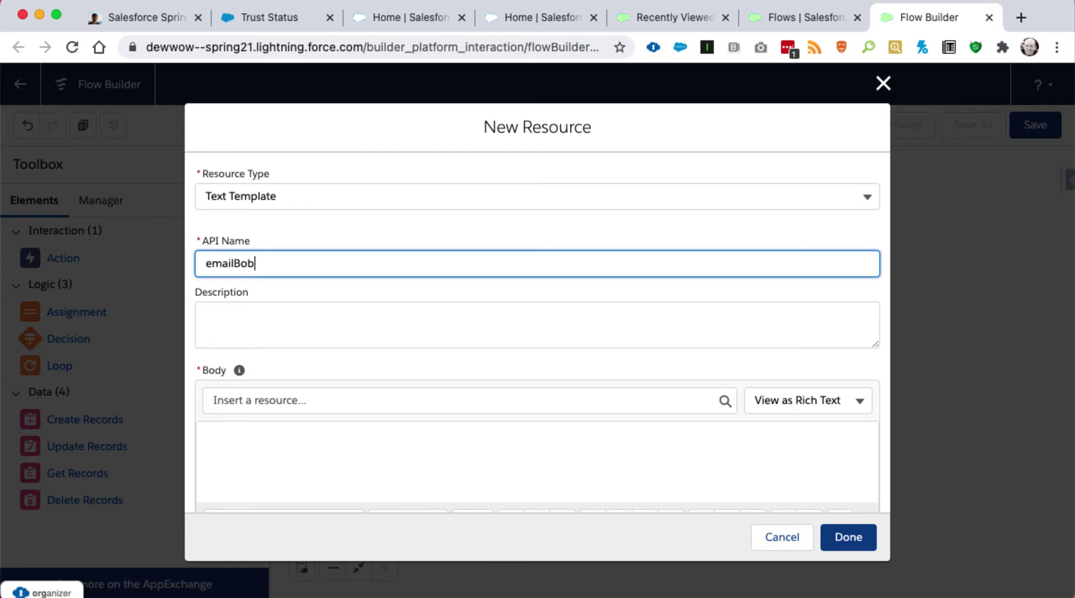
text(lBody)
click(235, 314)
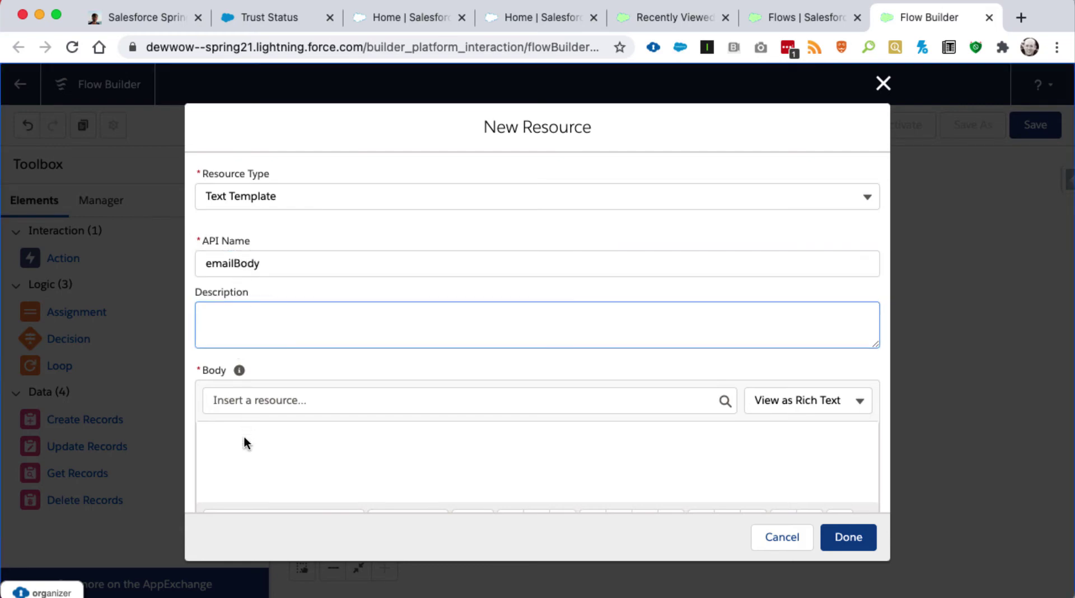
Step: Enter <b>Bold</b> in the template body, check the rich and plain text view options, and clear the body
click(249, 436)
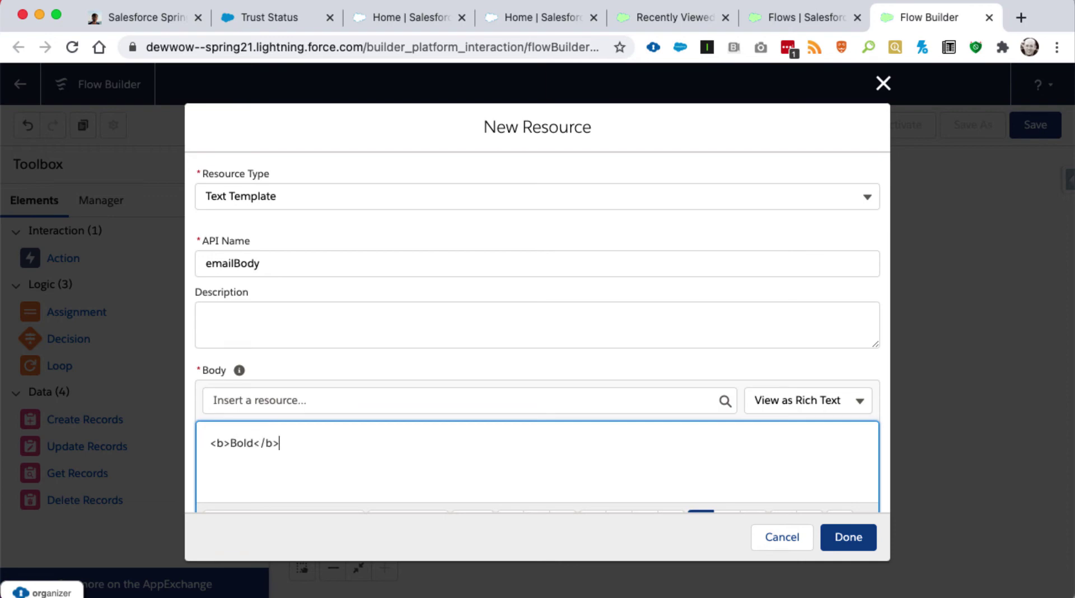
click(790, 401)
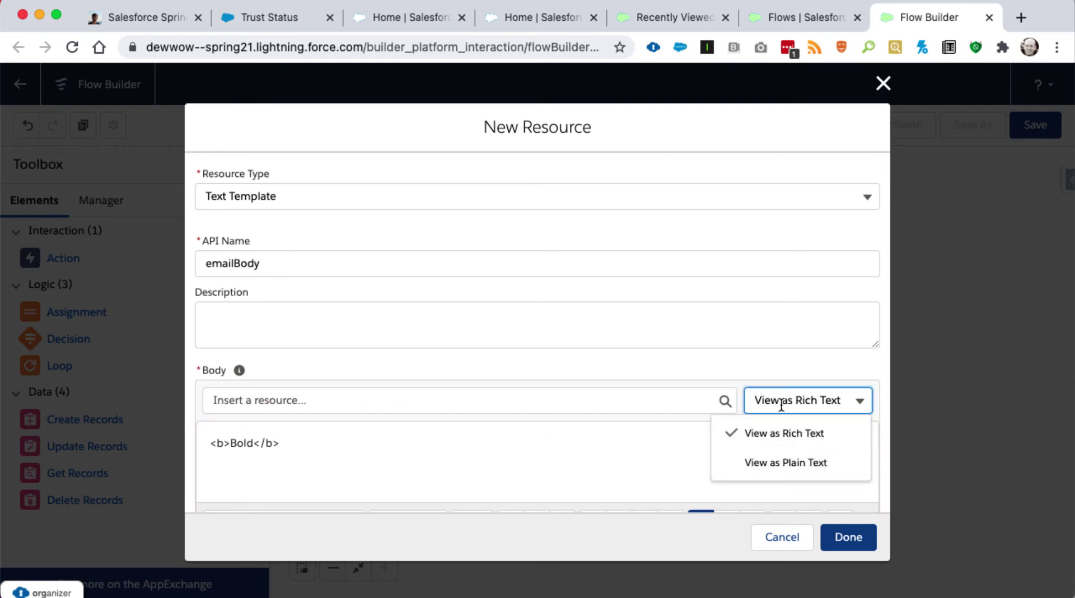
click(780, 400)
drag(358, 443, 190, 440)
scroll(403, 456, down, 2)
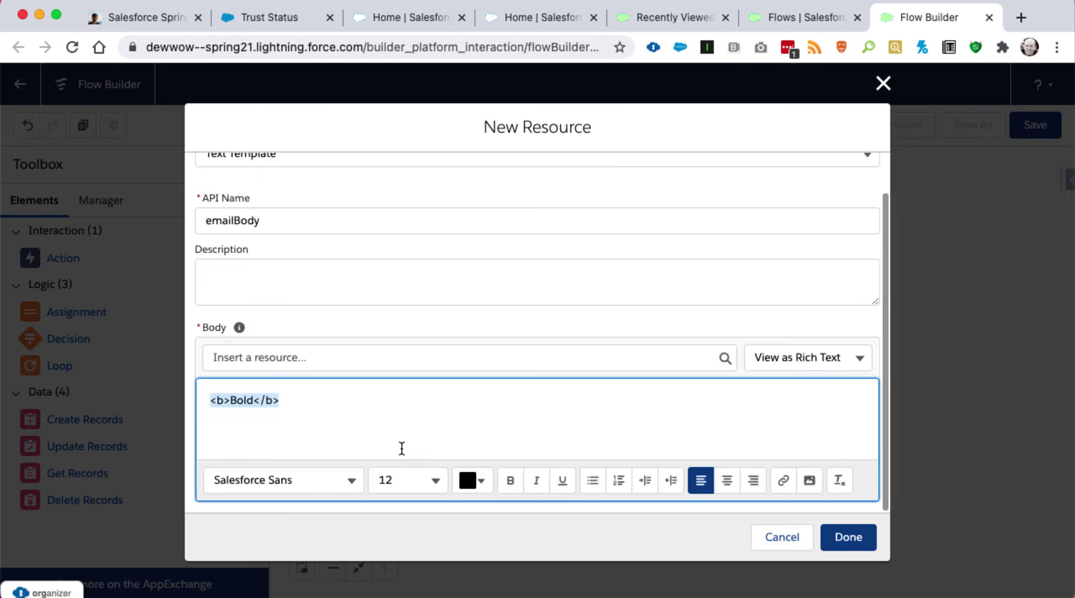
click(370, 386)
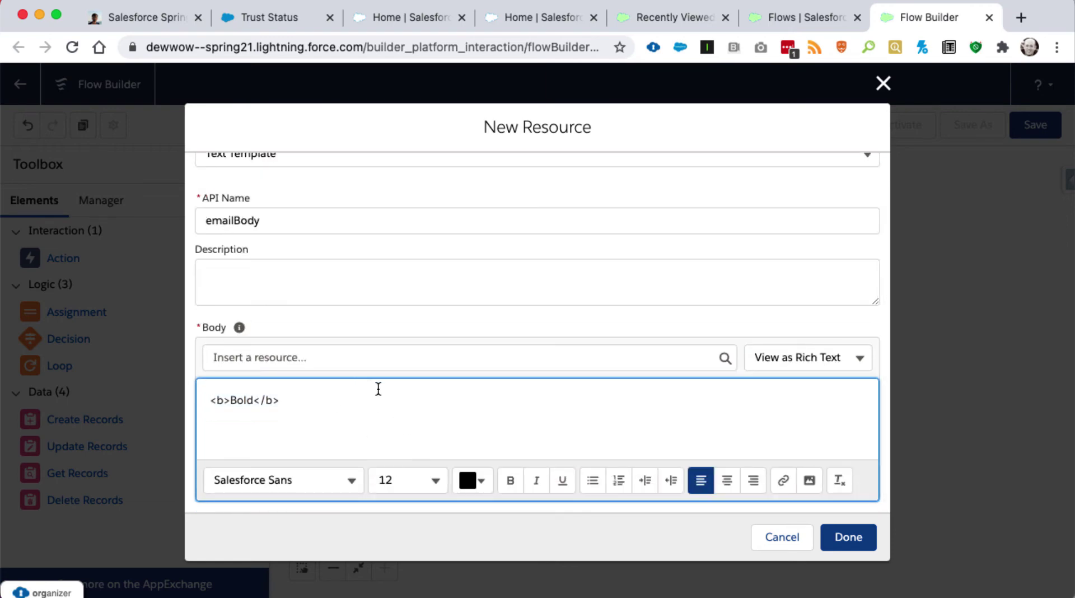
drag(398, 388, 198, 391)
key(BackSpace)
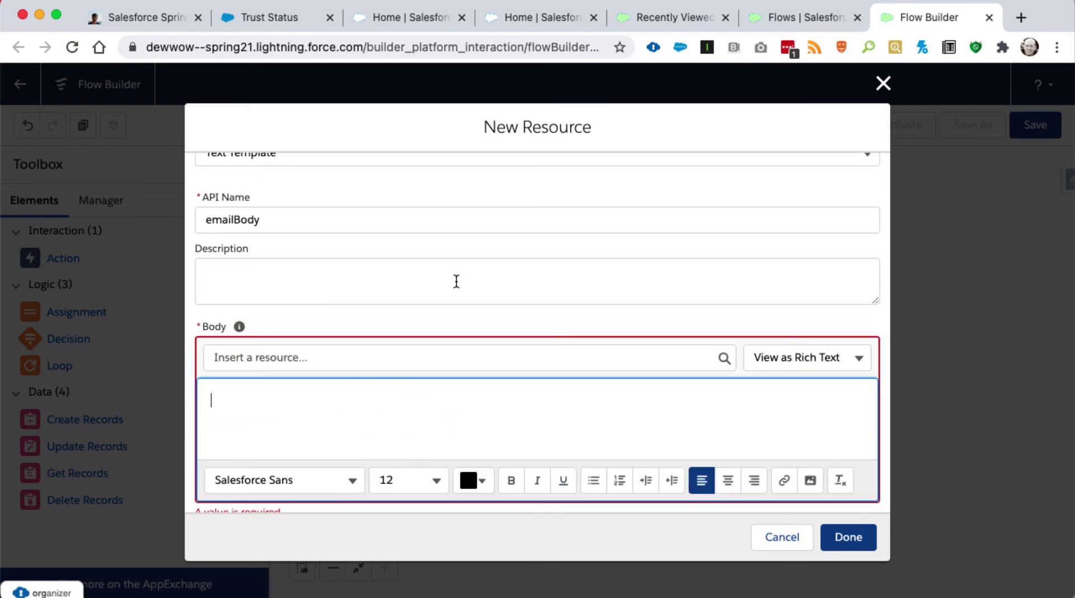
Step: Enter Bold in the template's rich text body and apply bold formatting to it
click(806, 357)
click(330, 392)
text(Bold)
key(super+a)
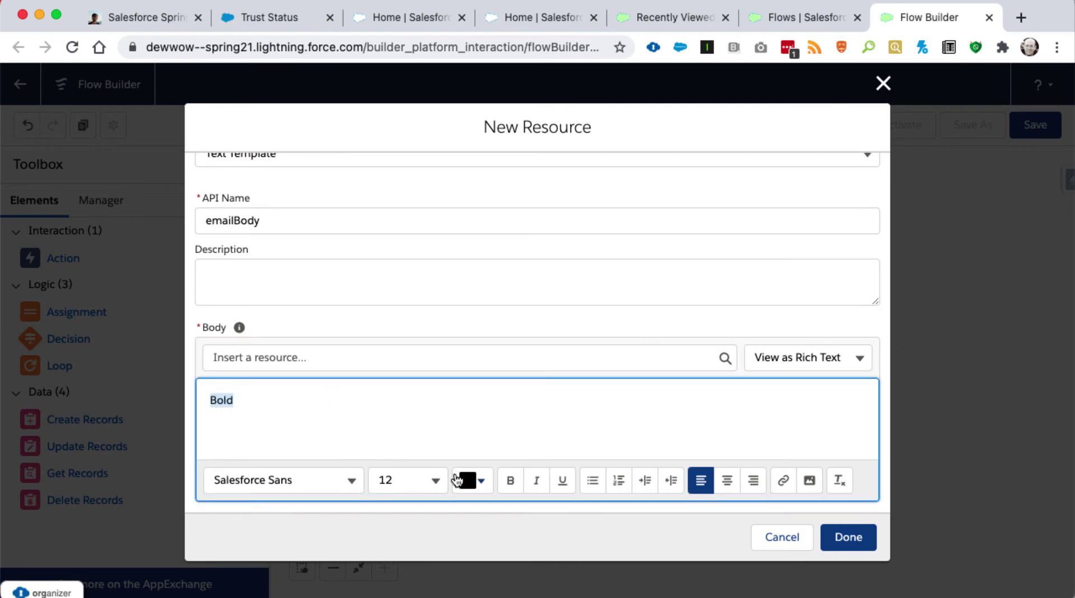
click(508, 480)
click(479, 395)
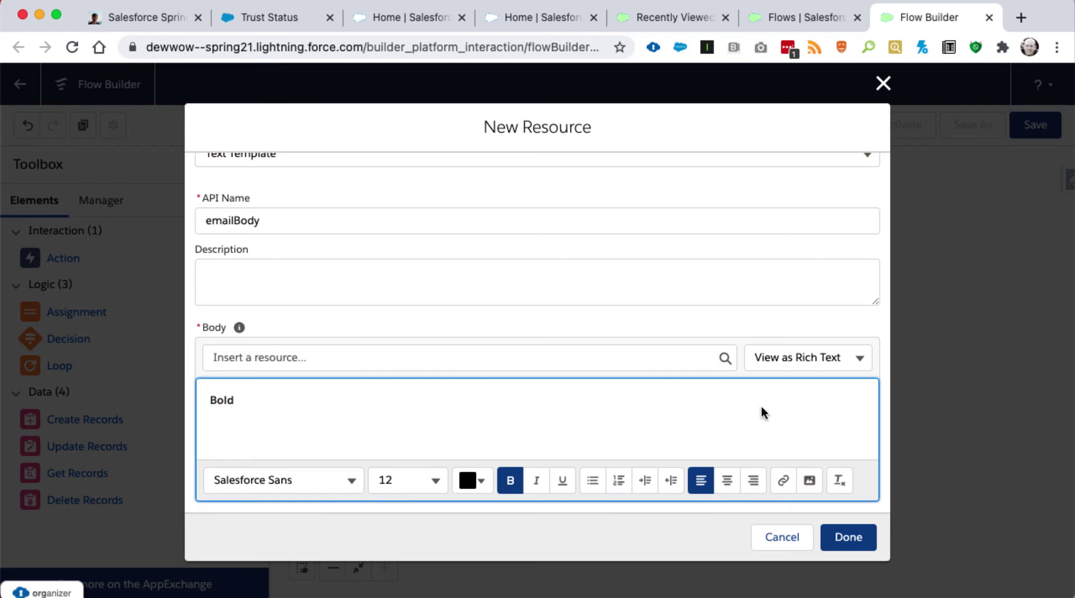
Step: View the template body as plain text to inspect its bold tags, and discard the new resource
click(794, 361)
click(793, 417)
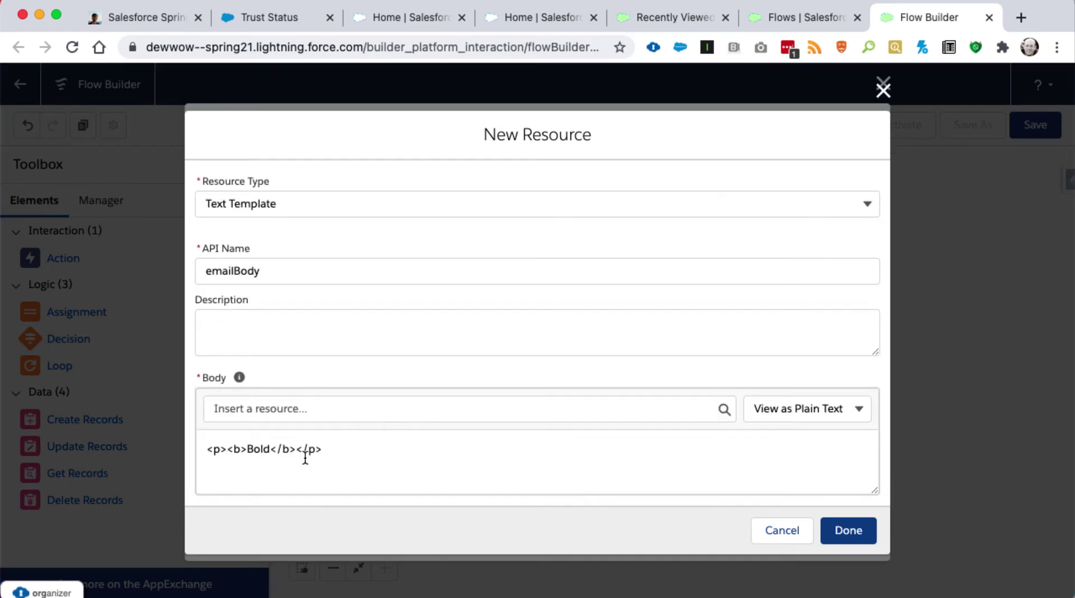
drag(293, 451, 267, 452)
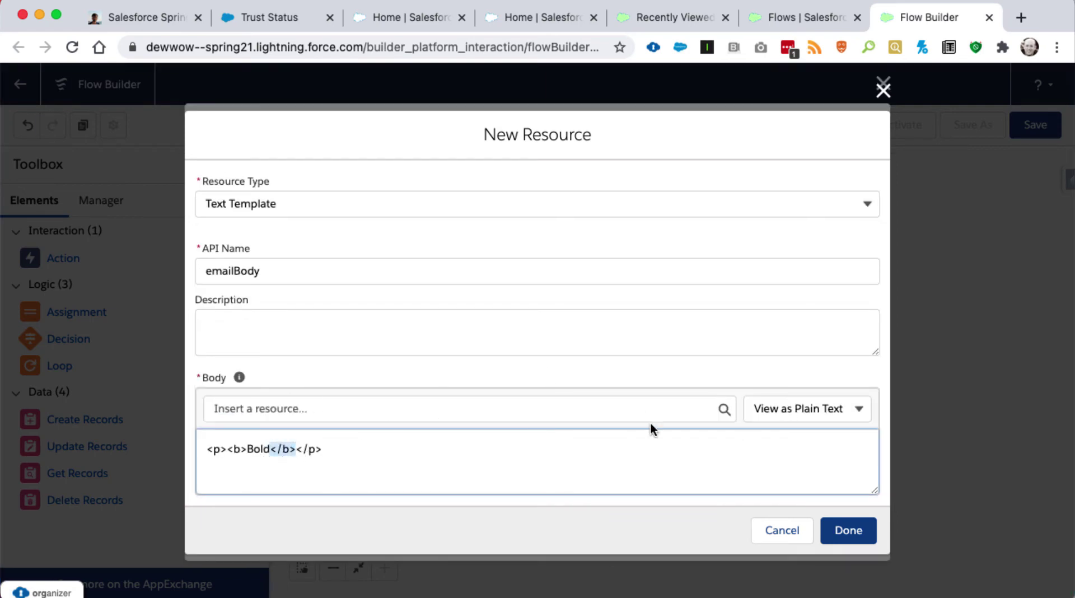
click(782, 530)
Step: Set the Send Email action's Subject to test and try to finish the action
scroll(582, 416, down, 2)
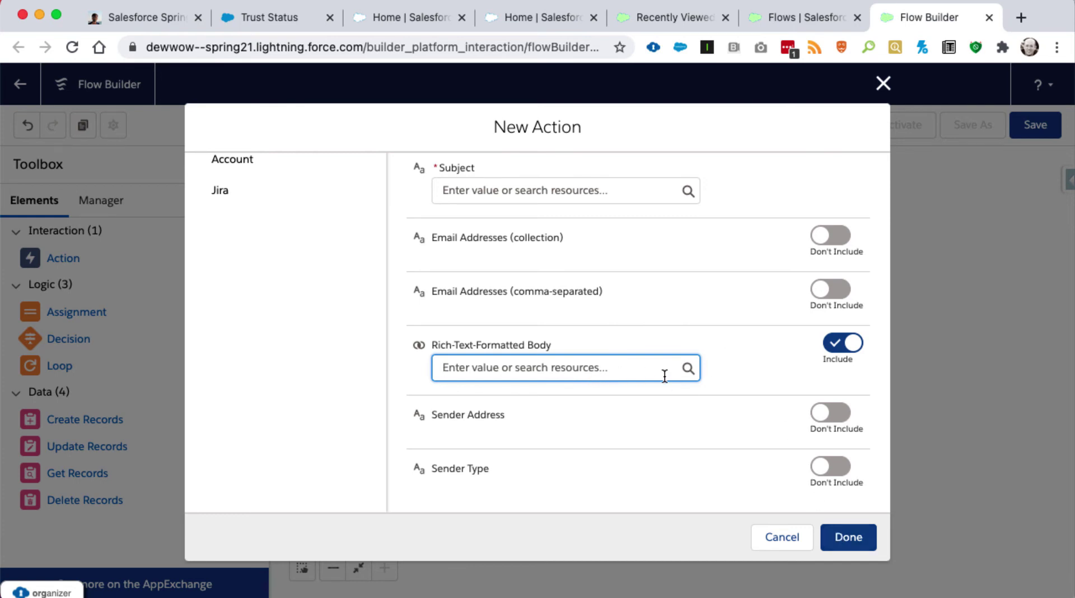
click(831, 538)
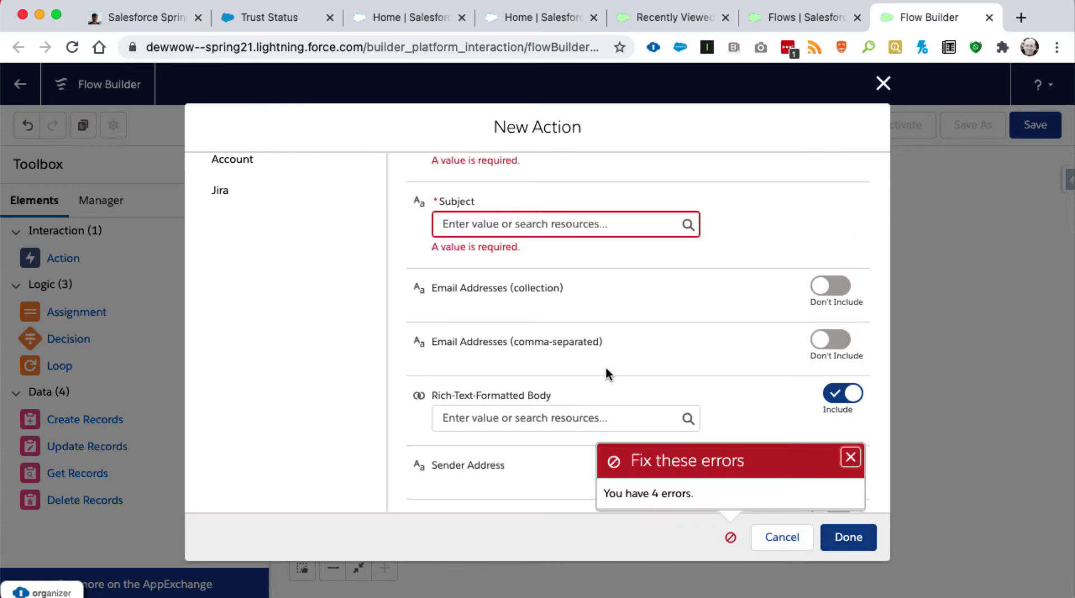
click(560, 224)
text(test)
click(848, 537)
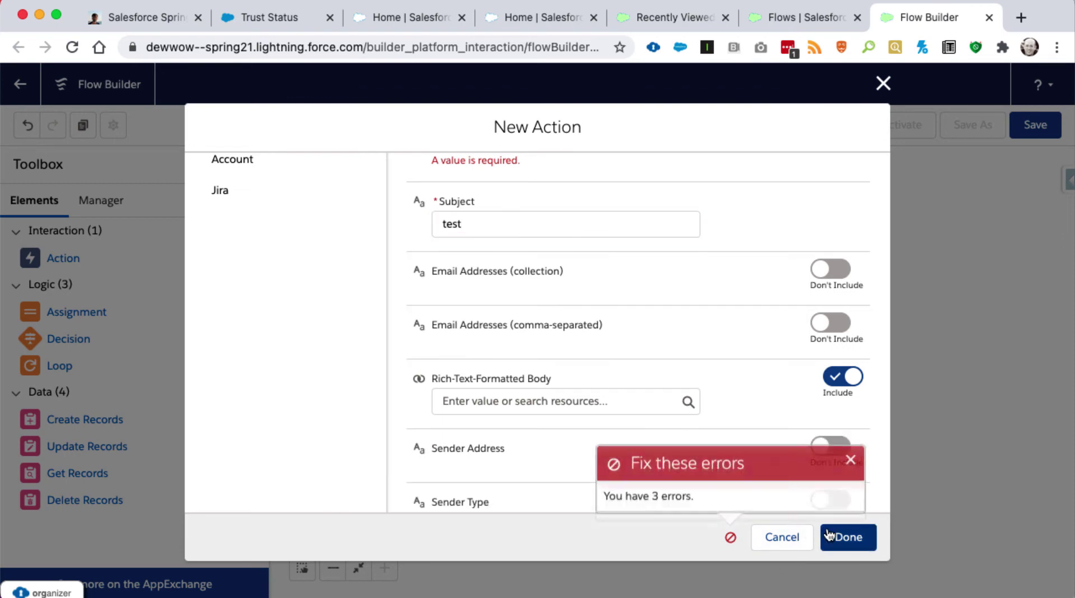
Step: Set the Send Email action's Label to test, API Name to tet and Body to test, and finish the action
scroll(679, 224, up, 10)
scroll(526, 338, down, 2)
click(496, 247)
text(test)
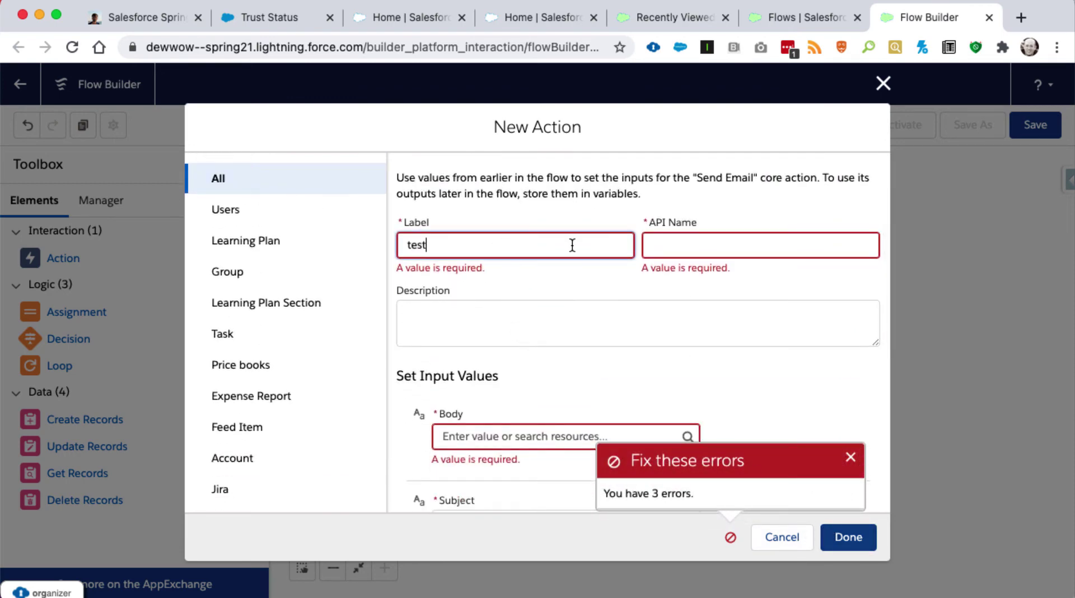
click(672, 245)
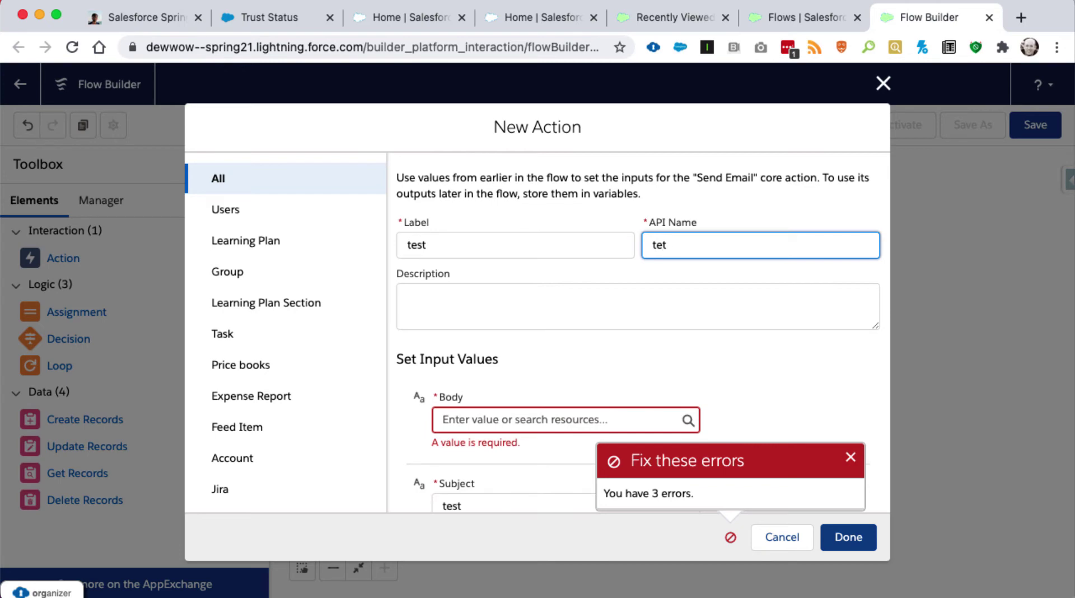
click(527, 420)
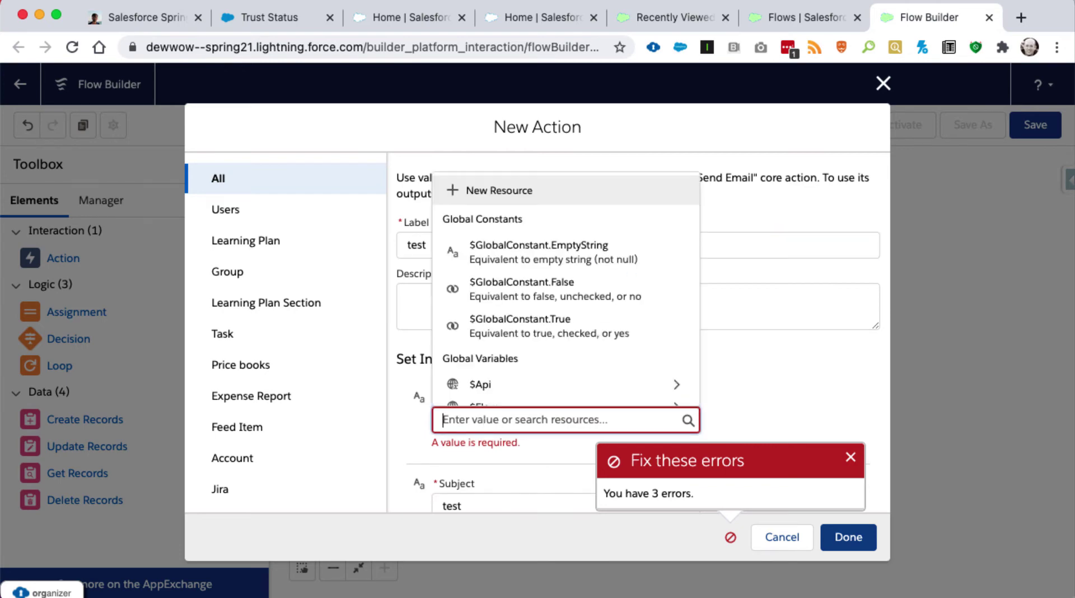
text(test)
click(751, 382)
scroll(751, 386, down, 5)
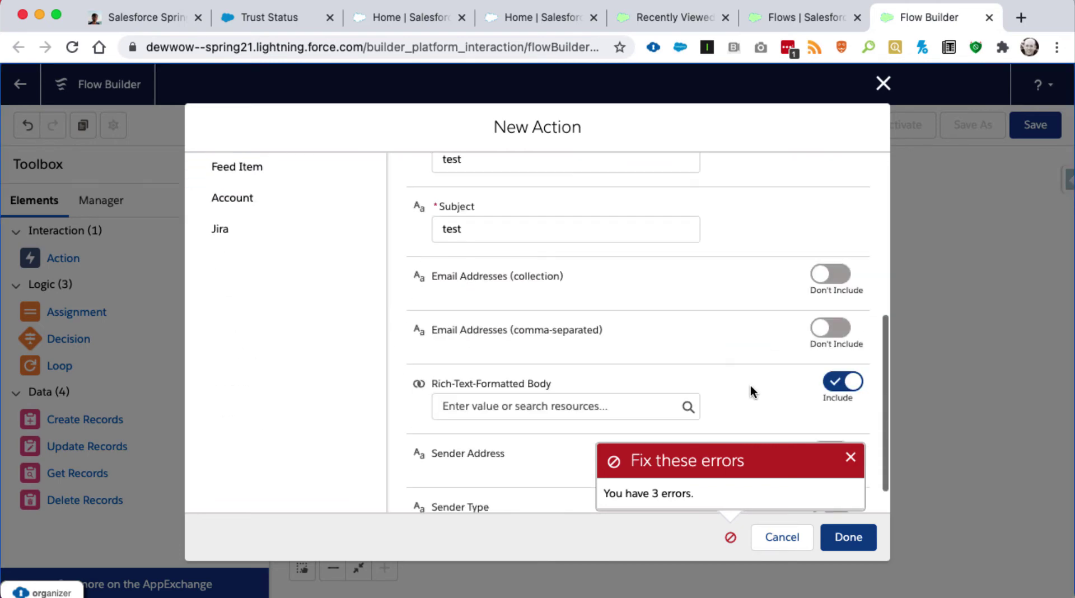
click(842, 537)
Step: Connect the Start element to the test action through the Follow Up scheduled path
drag(436, 370, 501, 504)
click(432, 353)
click(425, 421)
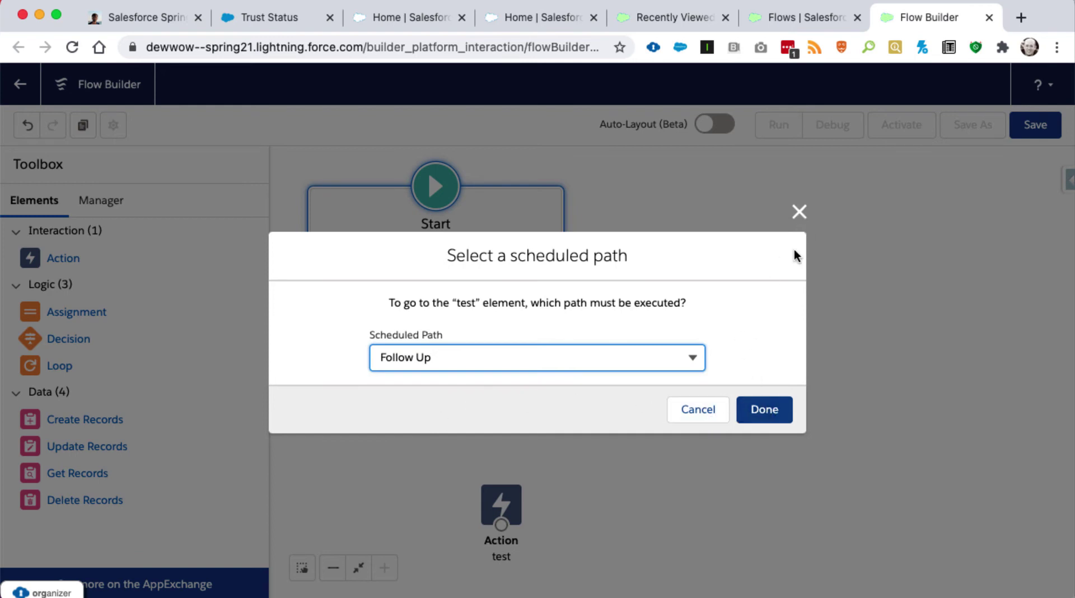
click(766, 410)
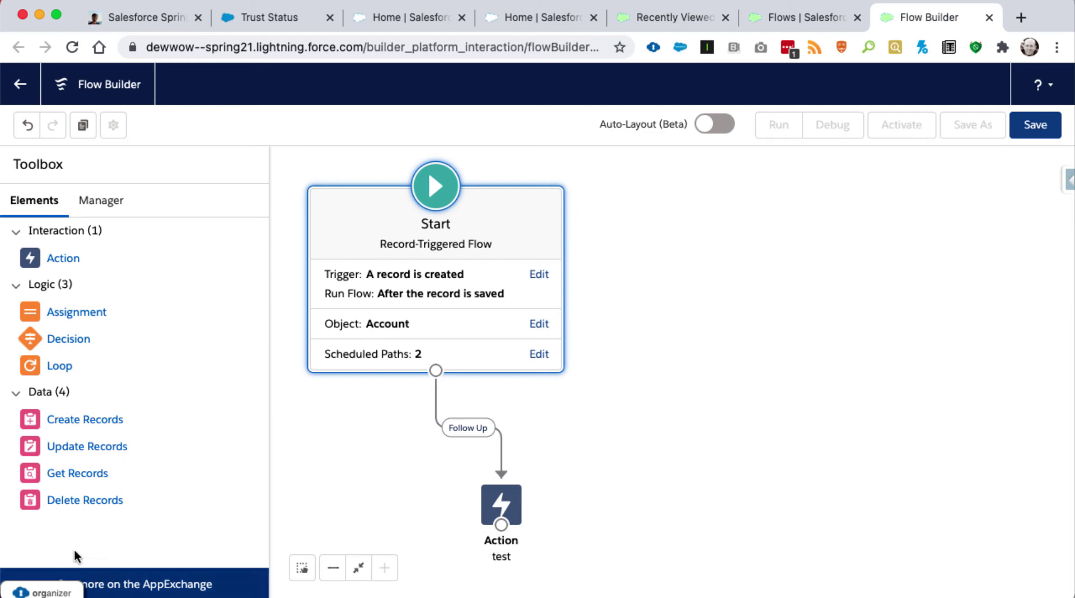
Step: Review the flow's toolbox elements and resource manager, and check the trigger configuration without changing it
click(103, 283)
click(92, 207)
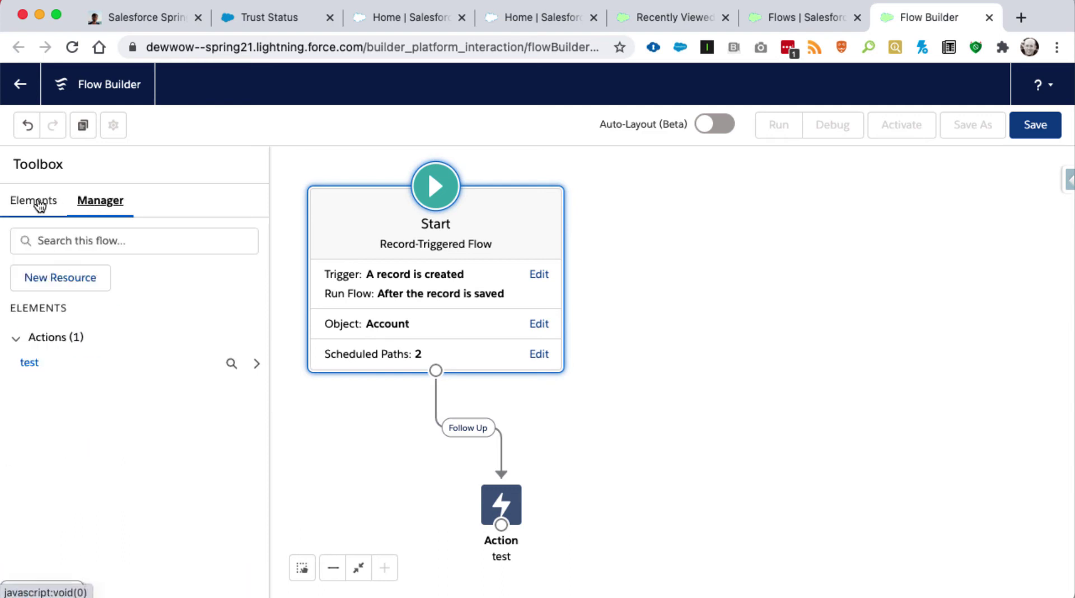
click(35, 202)
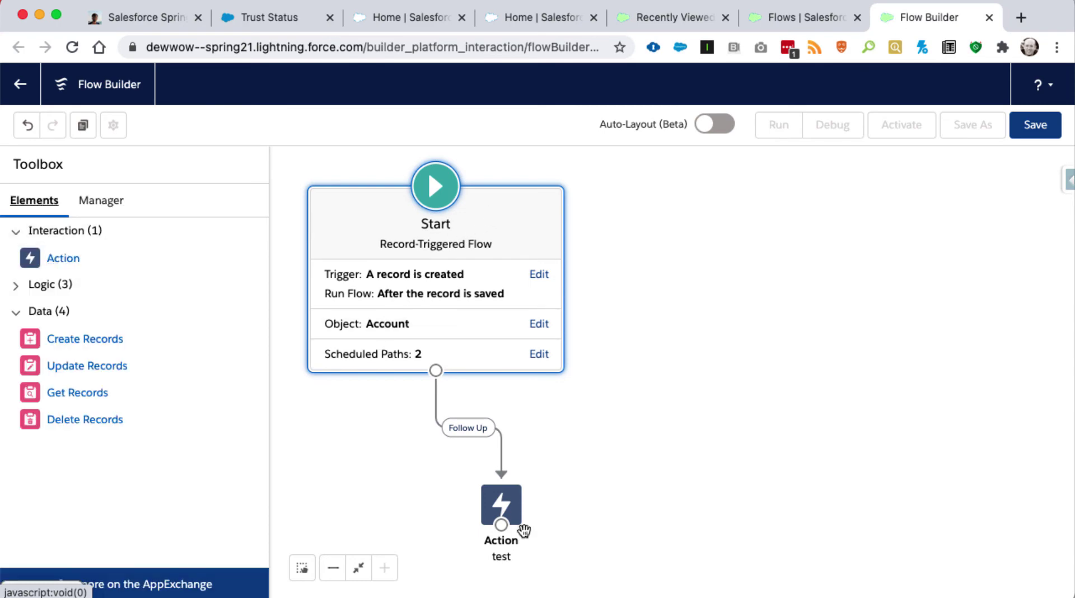
click(545, 273)
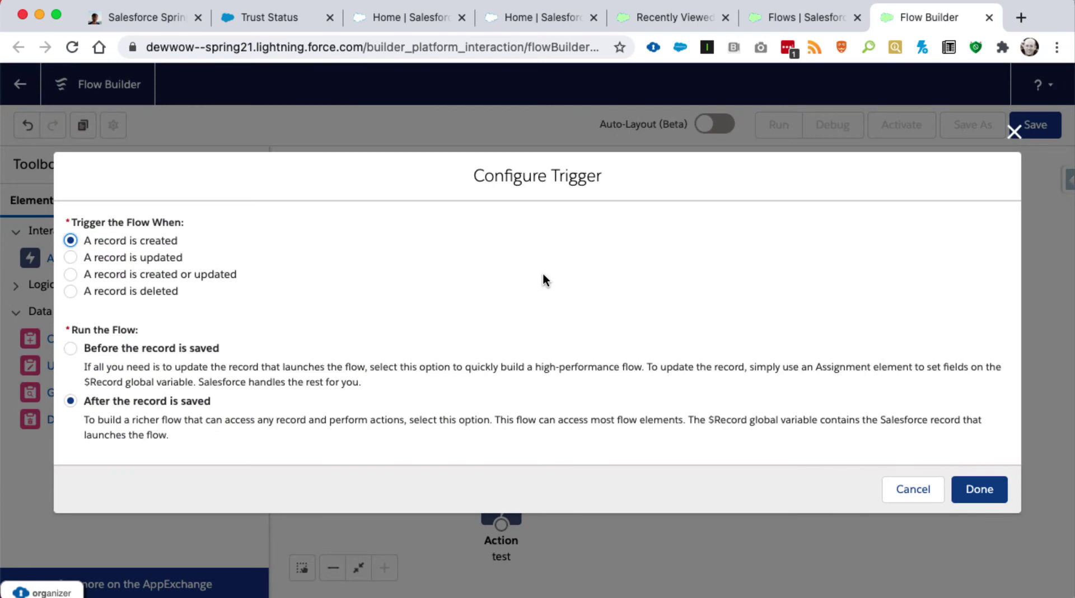
key(Escape)
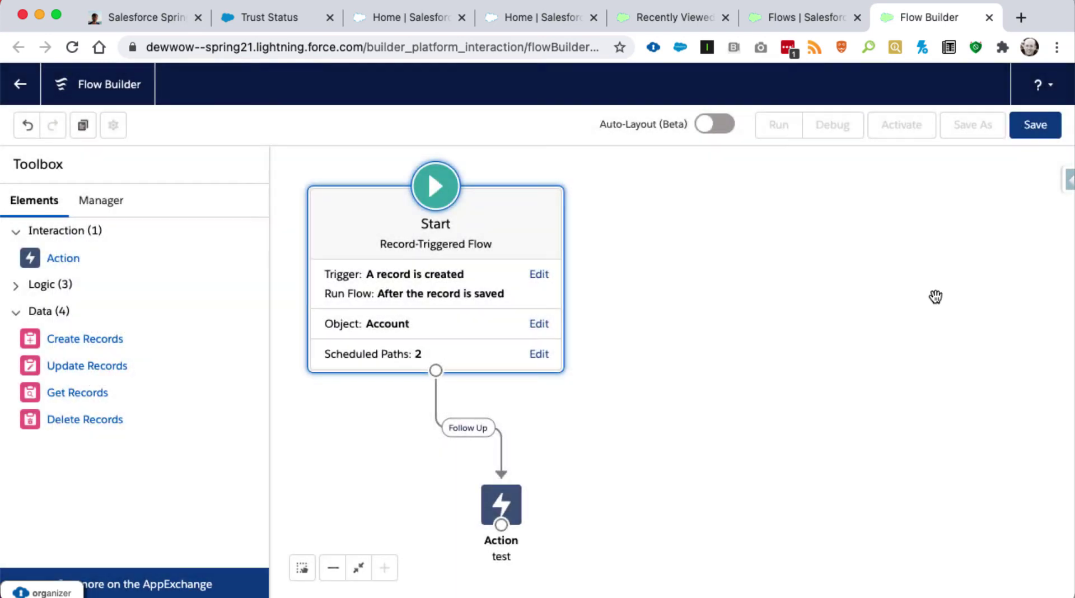
Step: Leave the record-triggered flow and create a new Screen Flow with Auto-Layout
click(20, 84)
click(860, 302)
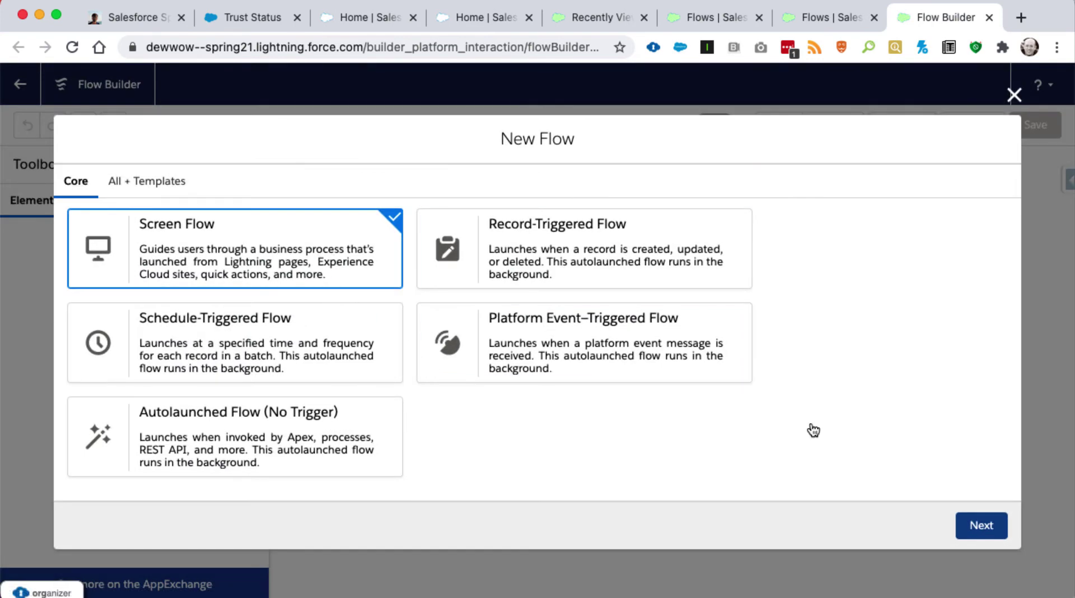
click(988, 528)
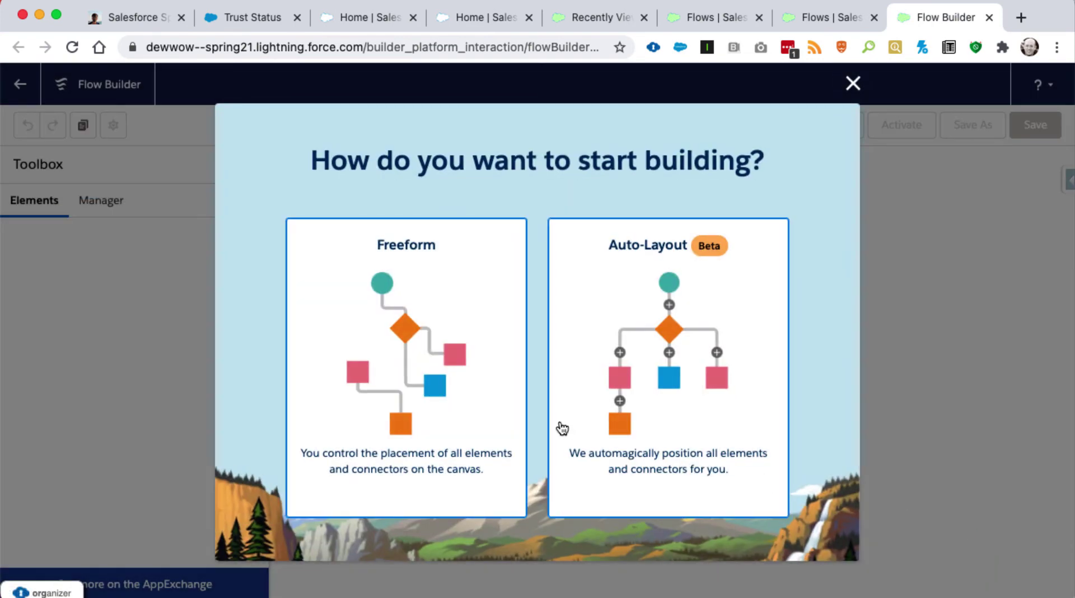
click(556, 423)
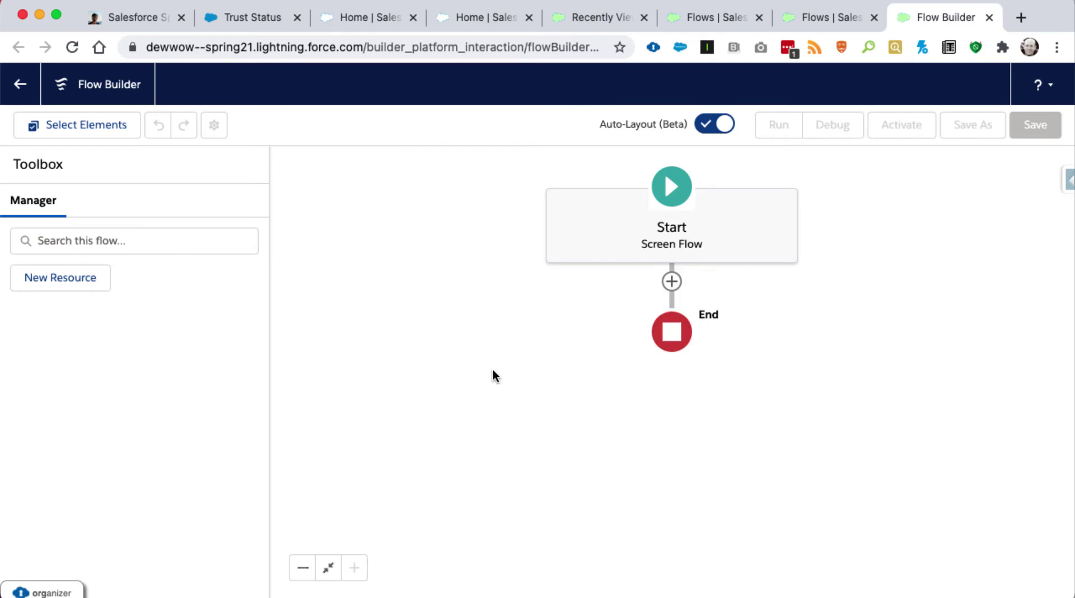
Step: Add a Screen element after Start and place a Section (Beta) component on the screen
click(671, 281)
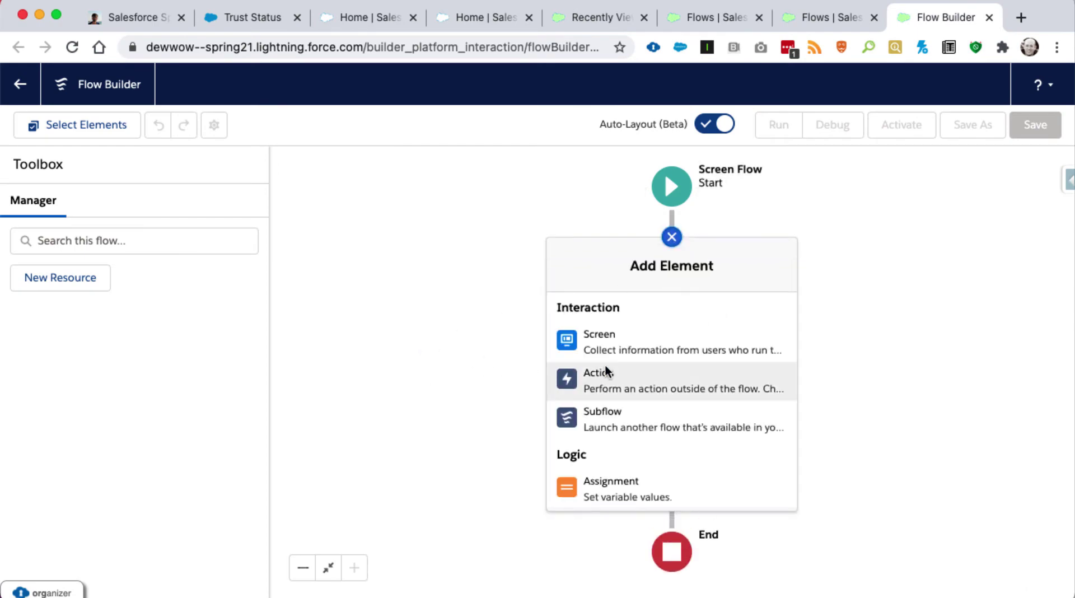
click(614, 336)
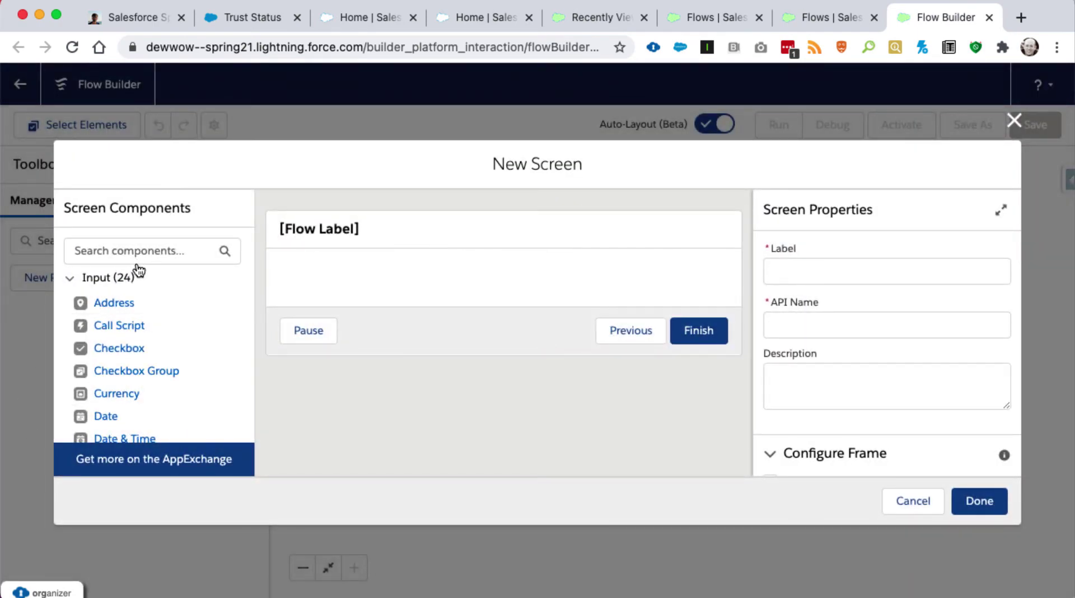
scroll(173, 372, down, 3)
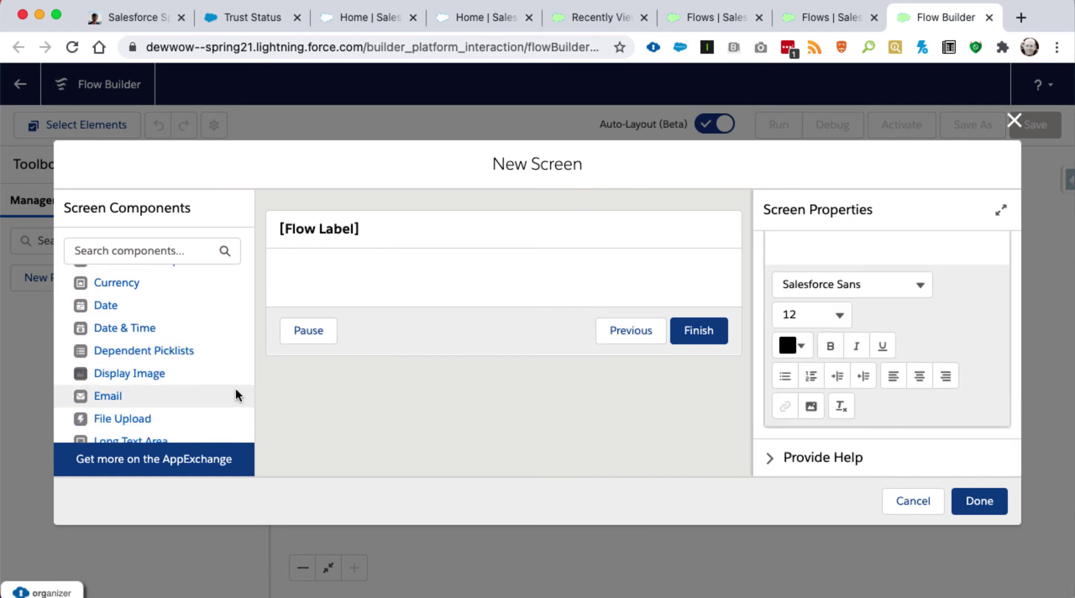
scroll(220, 427, down, 8)
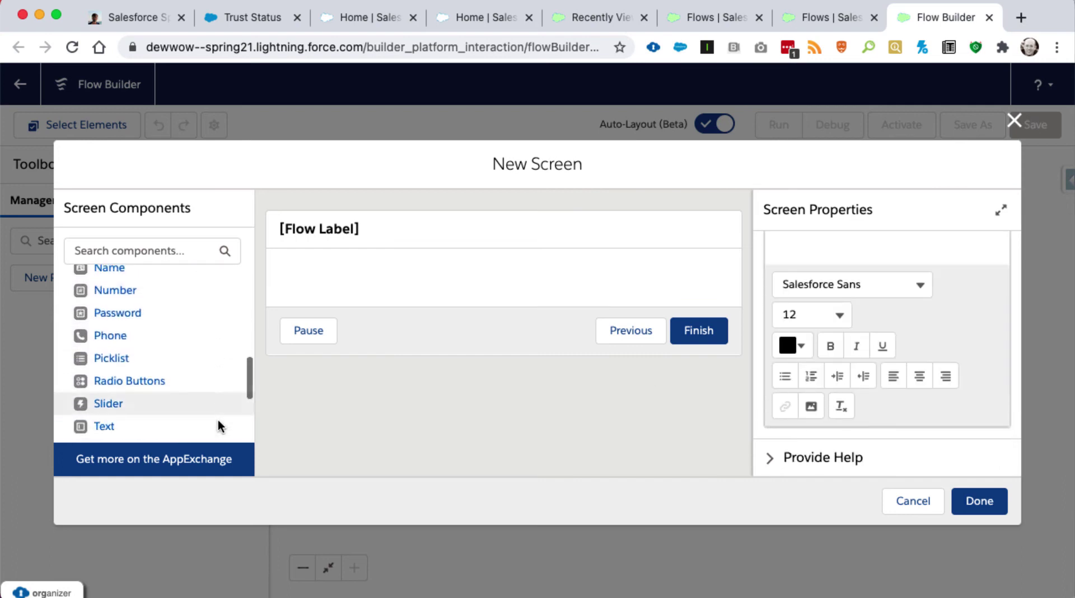
scroll(220, 426, down, 2)
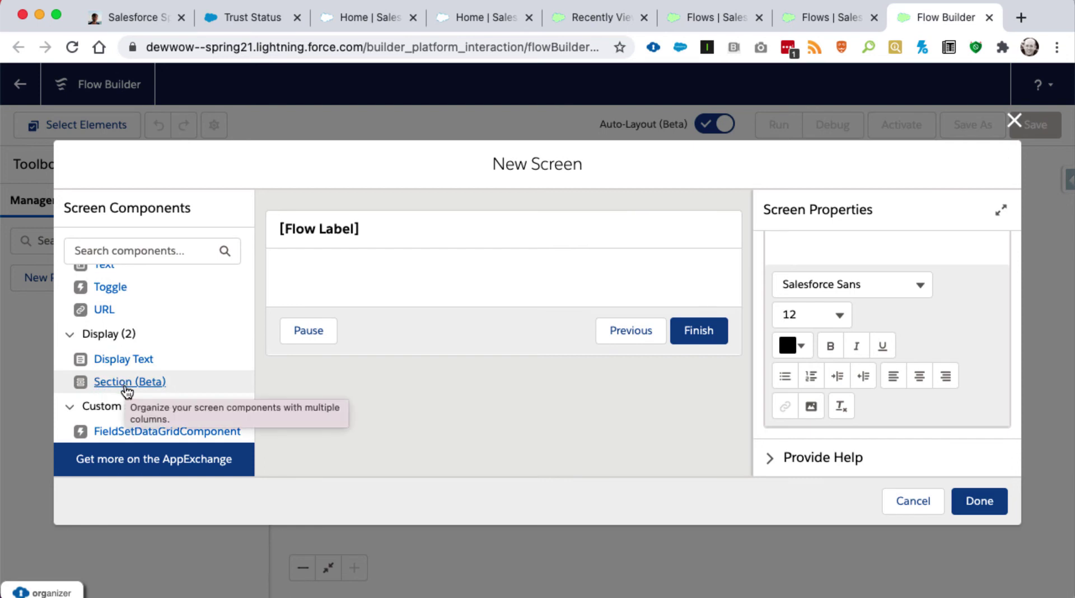
drag(127, 390, 328, 277)
Step: Add two columns to the section so that it has three columns of width 4 of 12
click(812, 300)
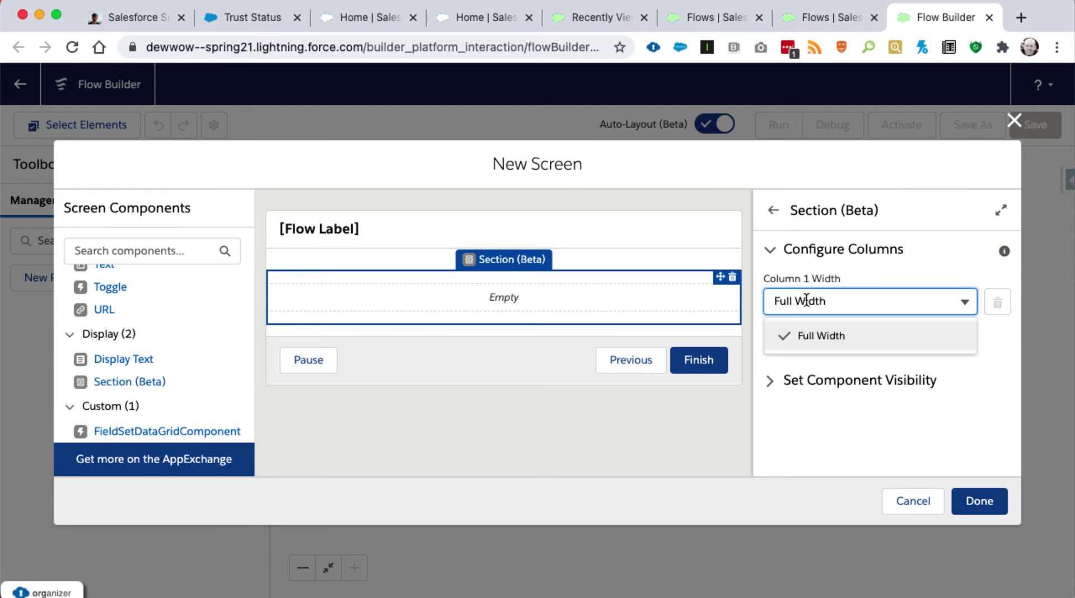
click(820, 336)
click(831, 335)
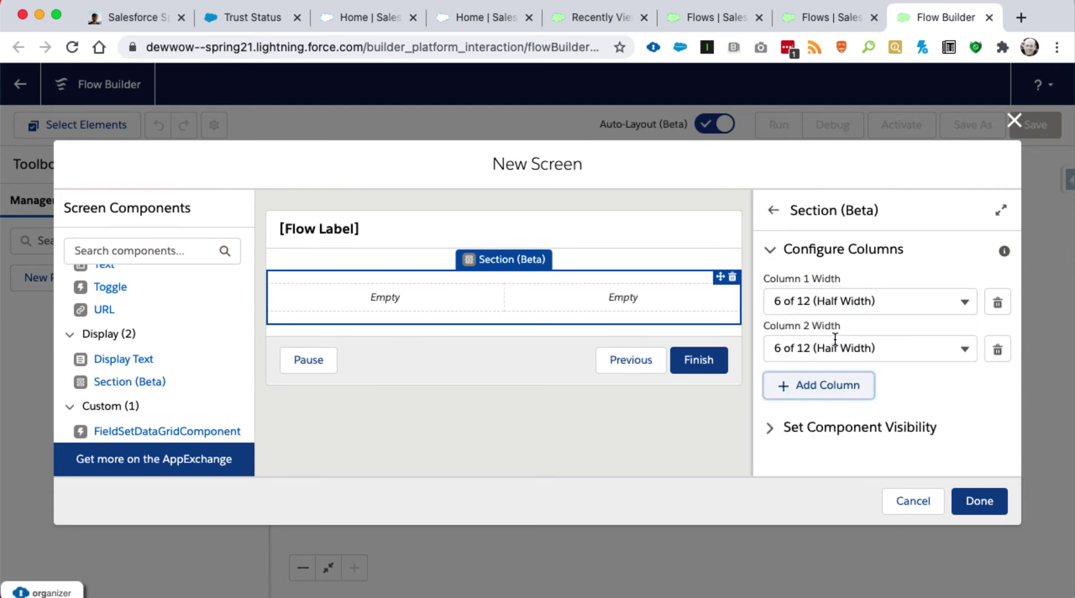
click(830, 386)
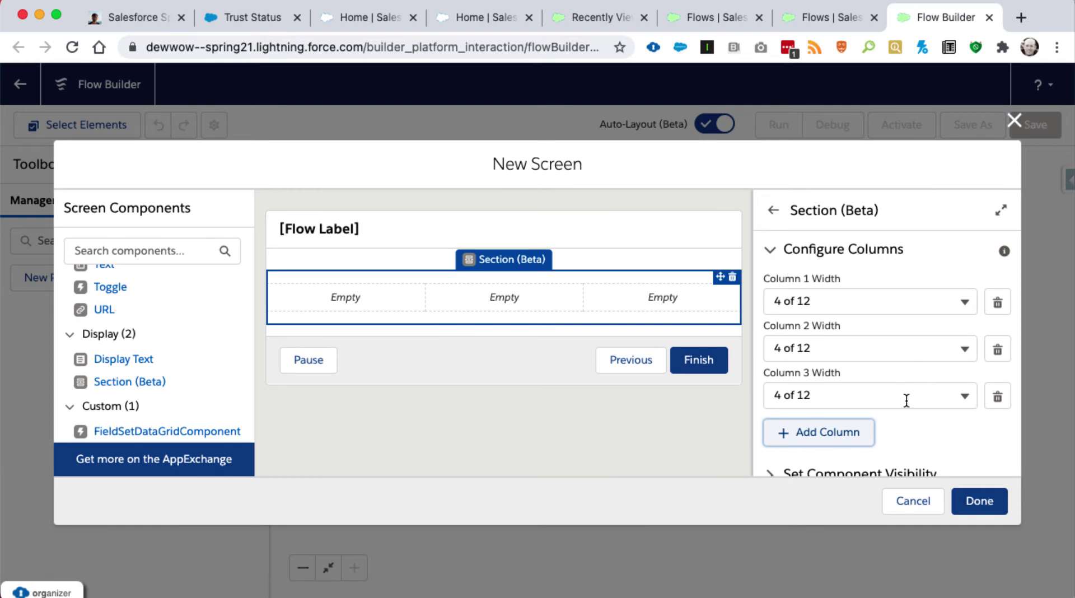
scroll(815, 397, down, 1)
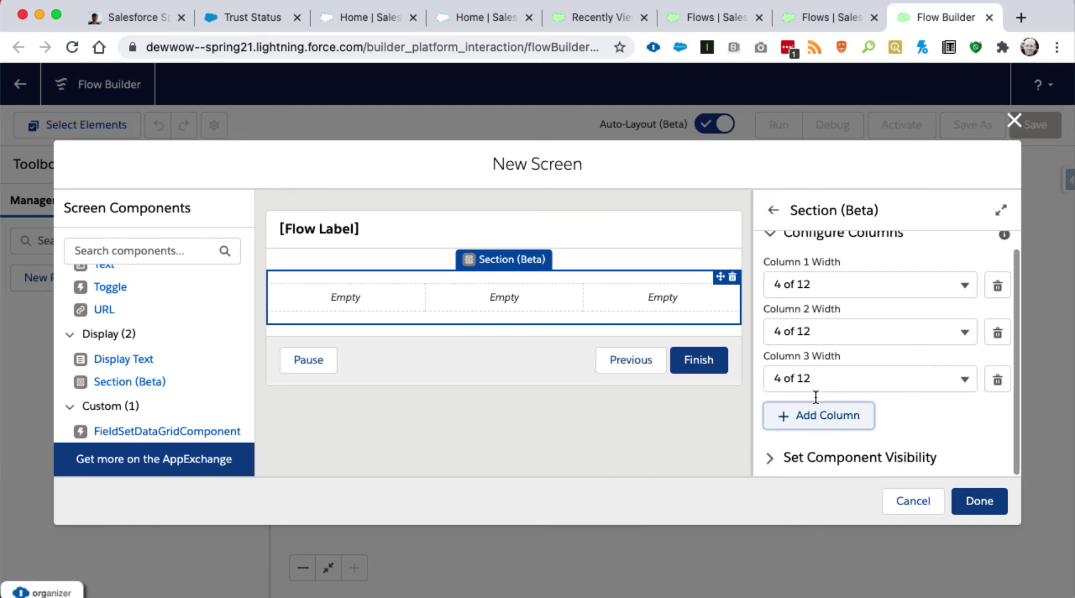
scroll(815, 397, up, 1)
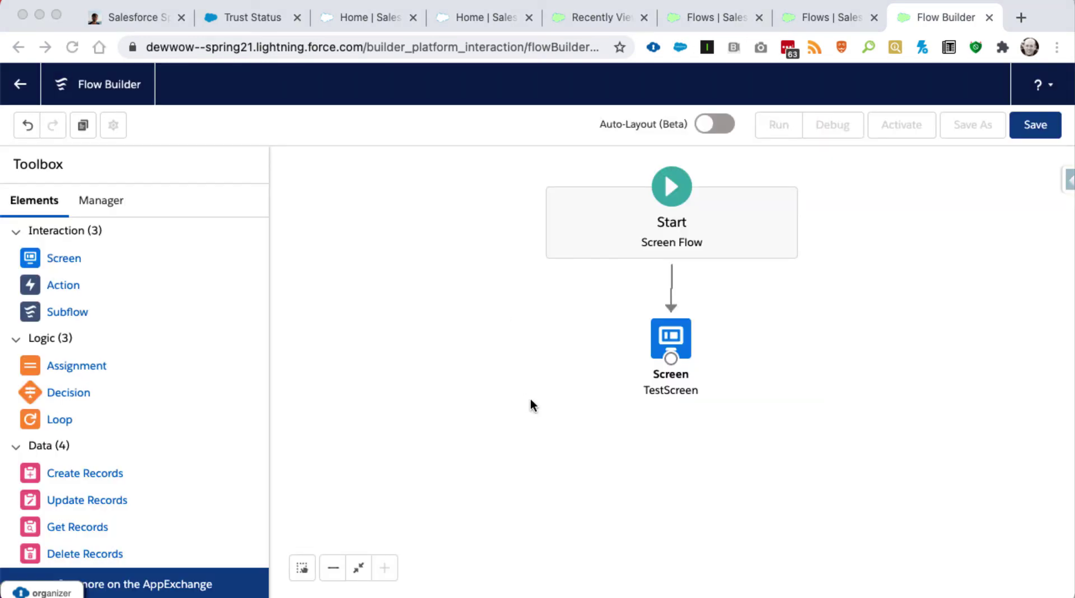
Step: Open TestScreen for editing, add a Date component above the section and look through its properties
double_click(667, 337)
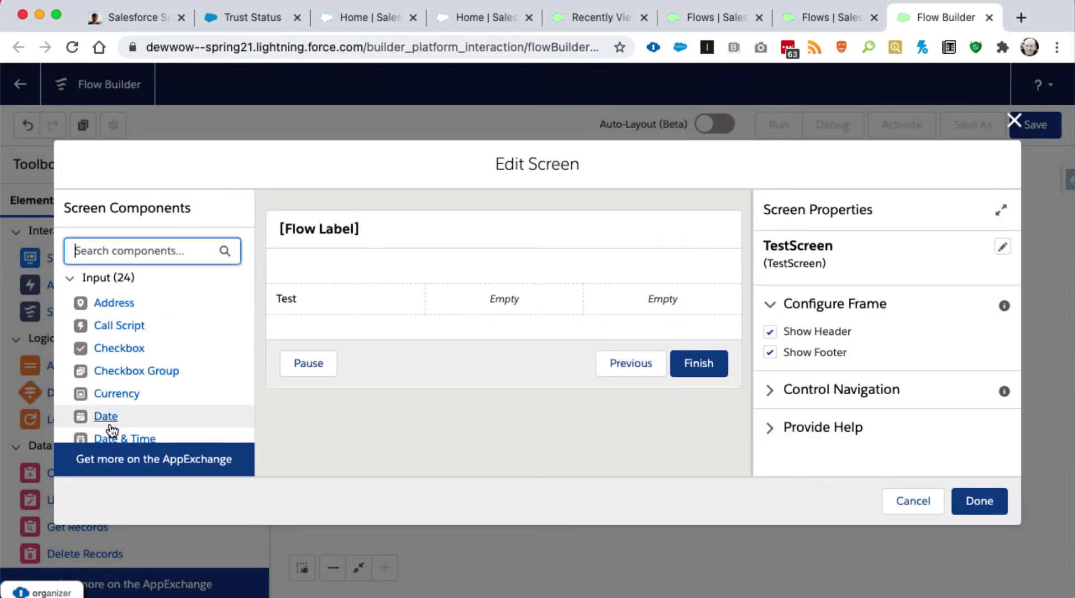
drag(109, 429, 294, 270)
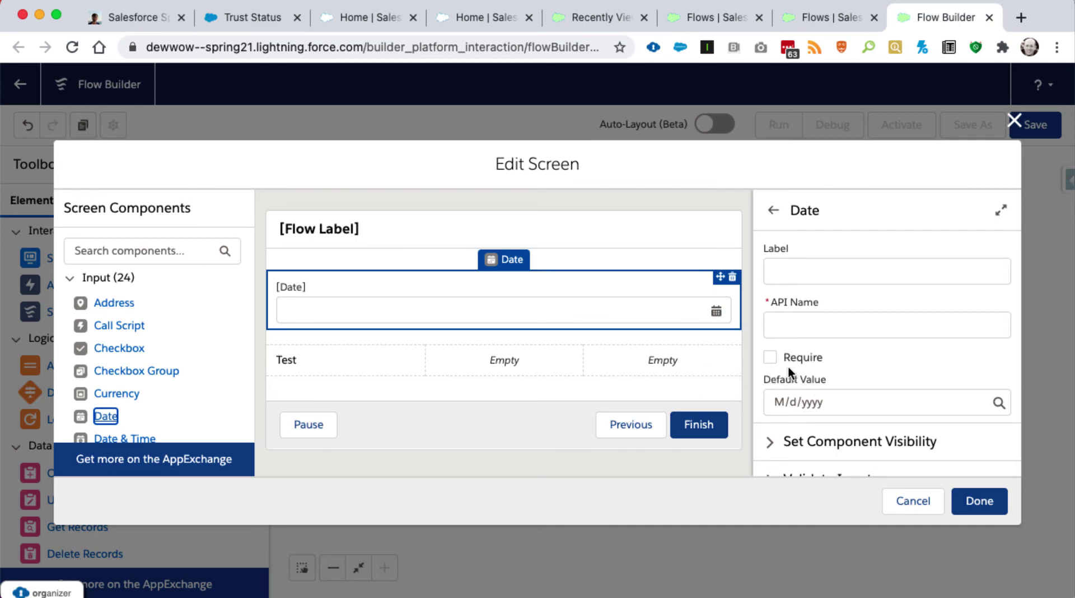
scroll(844, 375, down, 2)
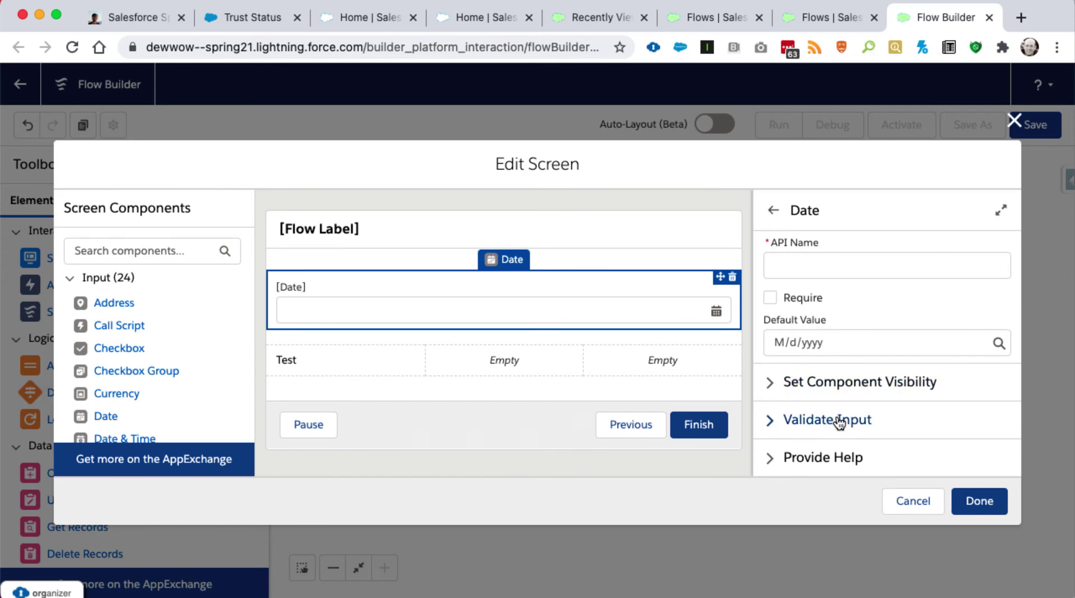
scroll(840, 424, up, 2)
scroll(840, 419, down, 2)
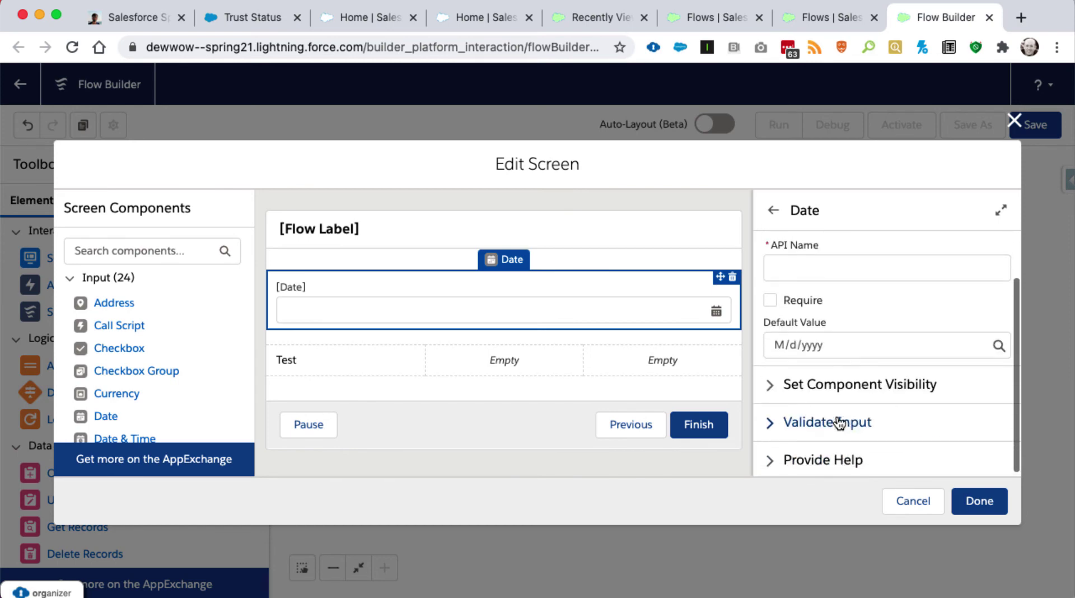
Step: Delete the Date component and the section from TestScreen
click(731, 277)
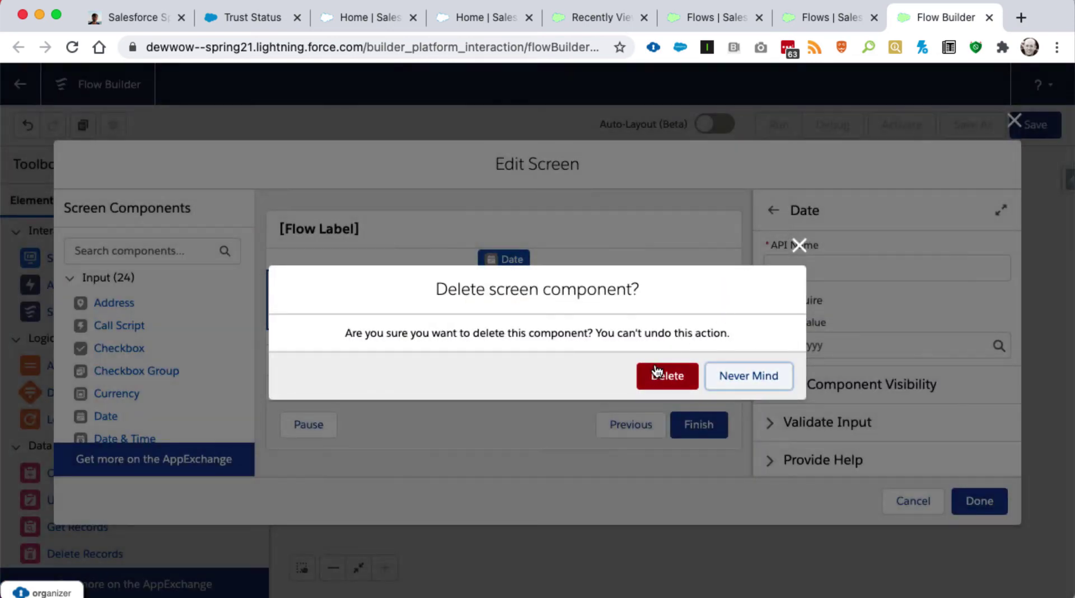
click(659, 372)
click(694, 297)
click(733, 277)
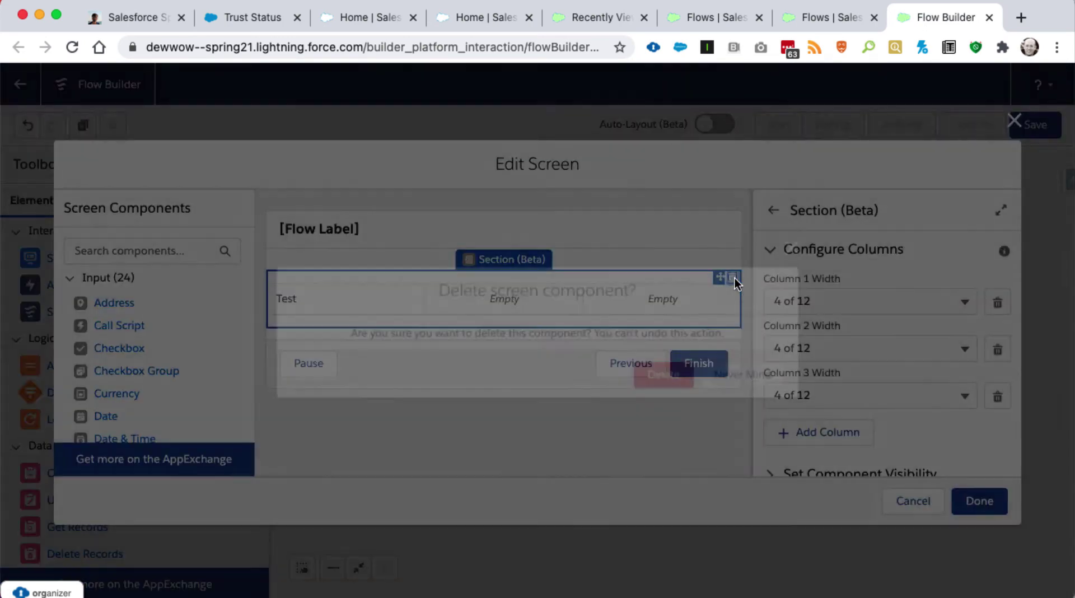
click(667, 376)
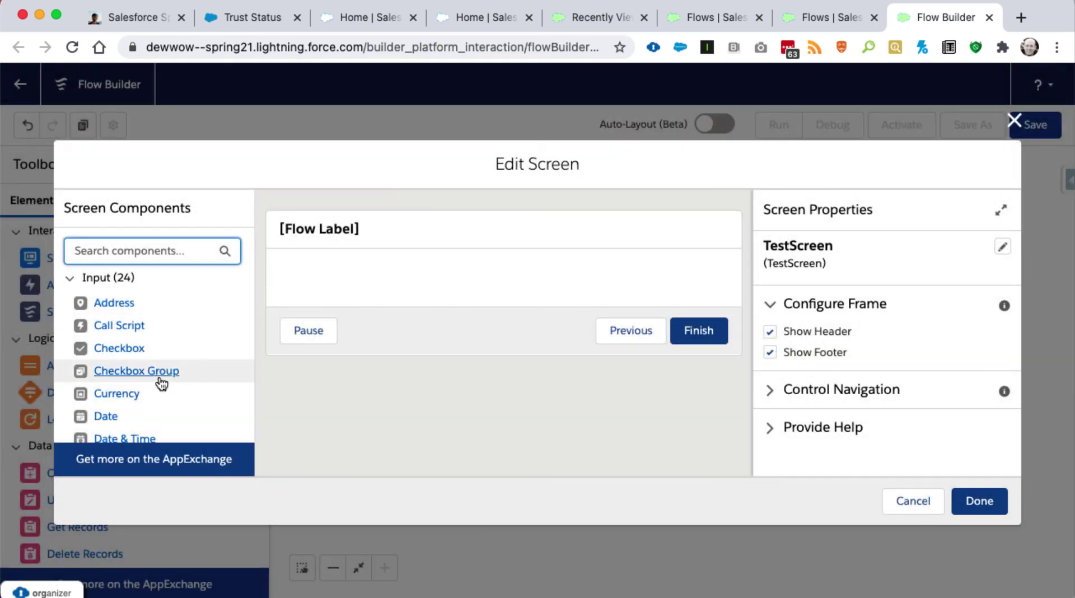
Step: Add a Name component to TestScreen and examine the Revisited Screen Values options in its advanced properties
scroll(161, 380, down, 2)
scroll(159, 380, down, 6)
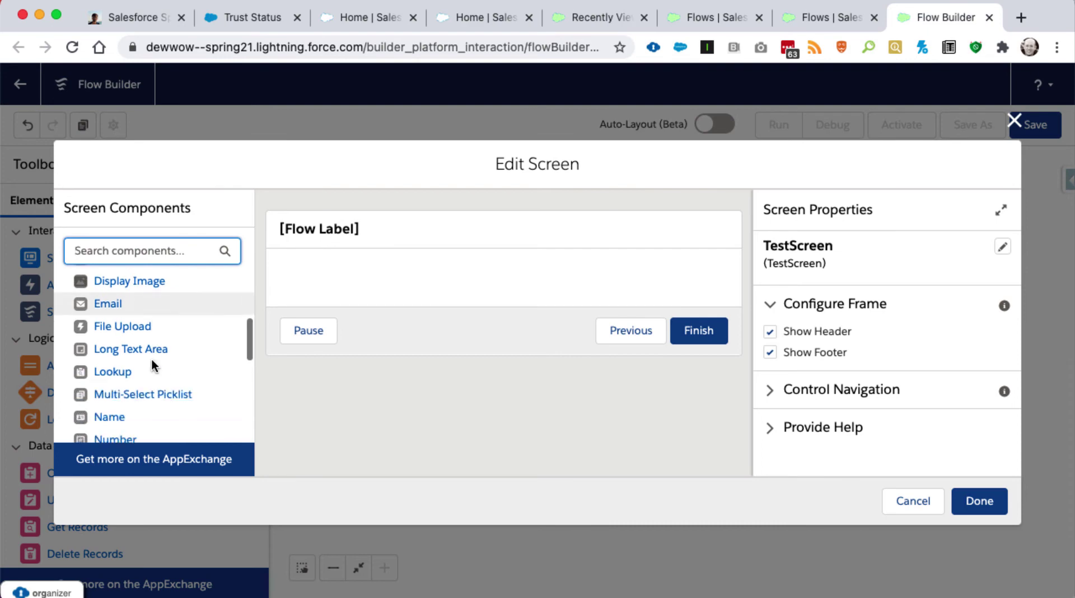
click(109, 411)
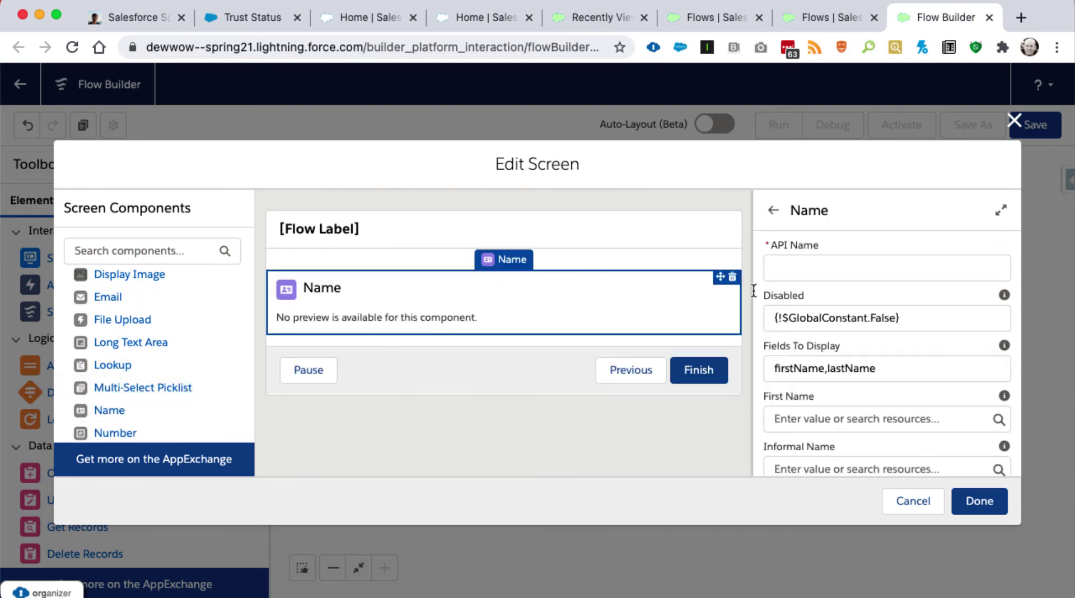
scroll(881, 401, down, 10)
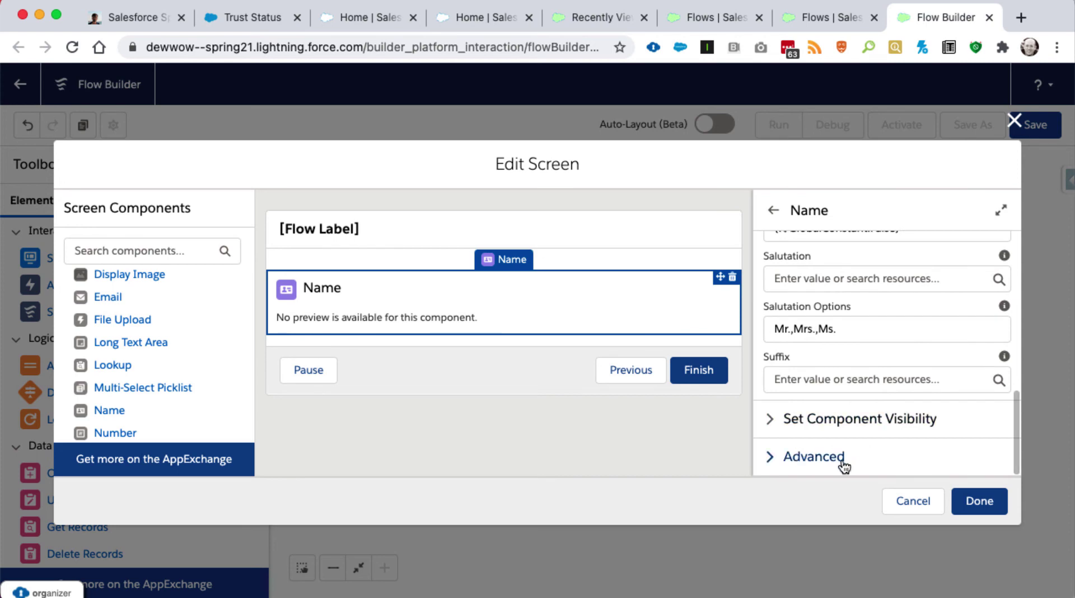
click(801, 458)
scroll(838, 434, down, 3)
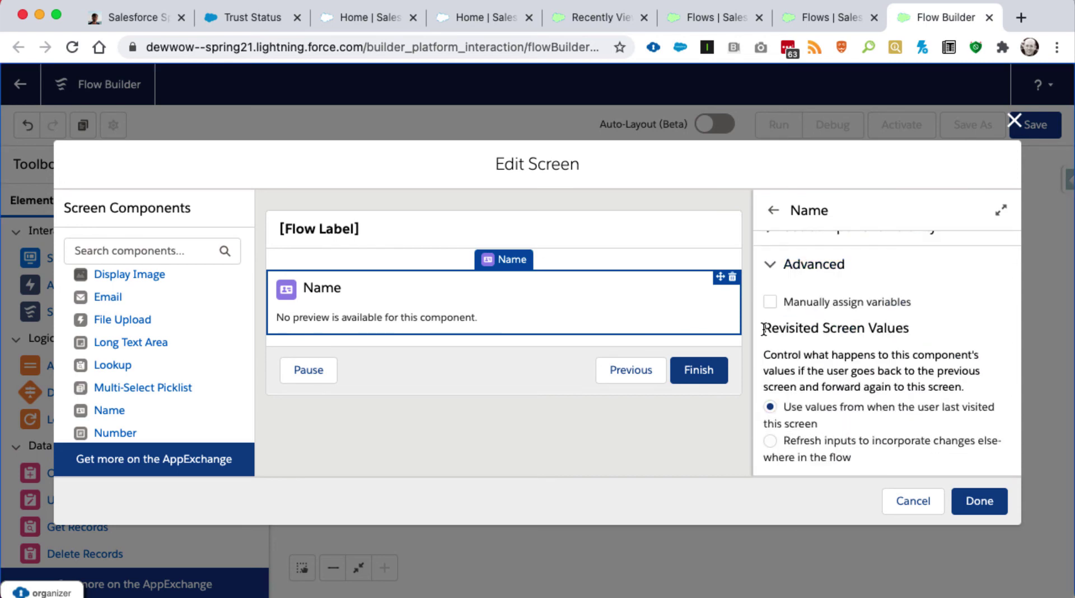
drag(763, 328, 911, 334)
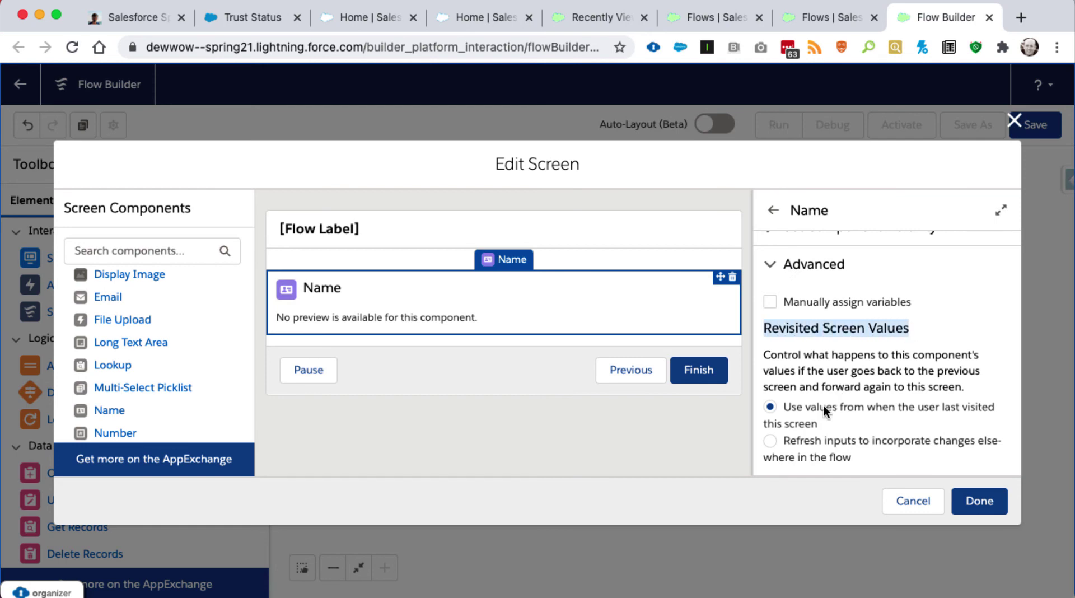
click(804, 410)
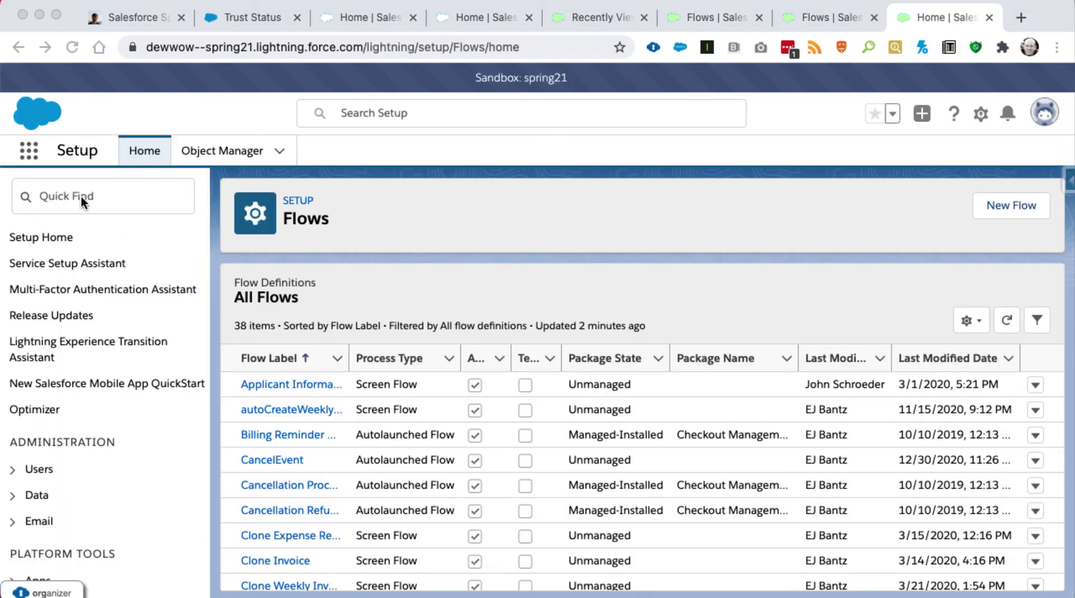
Step: Search the Setup menu for "Commun" to find the Digital Experiences settings
click(82, 196)
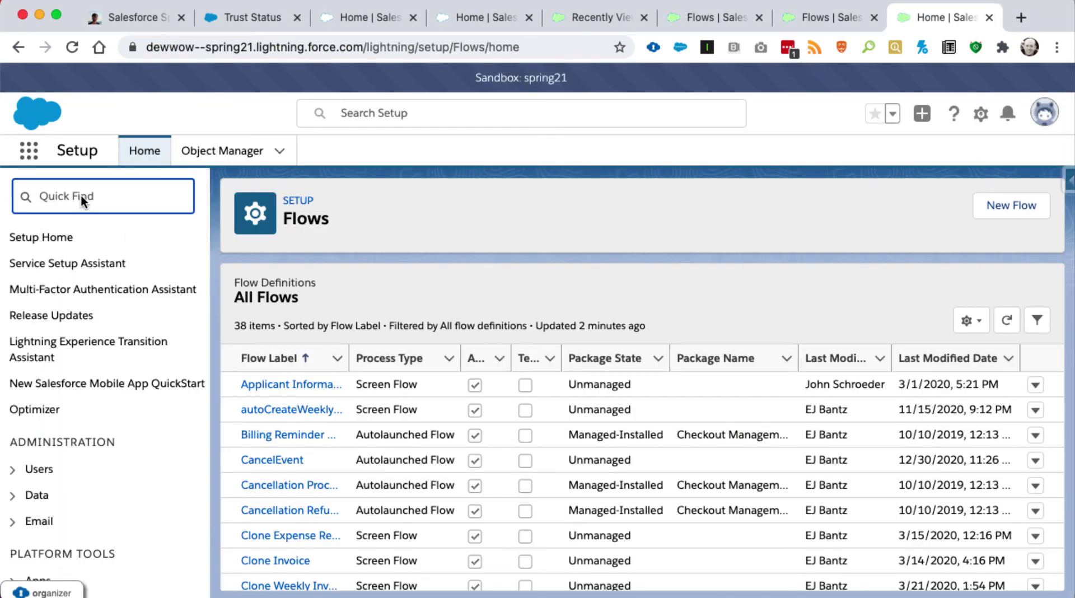
text(Commun)
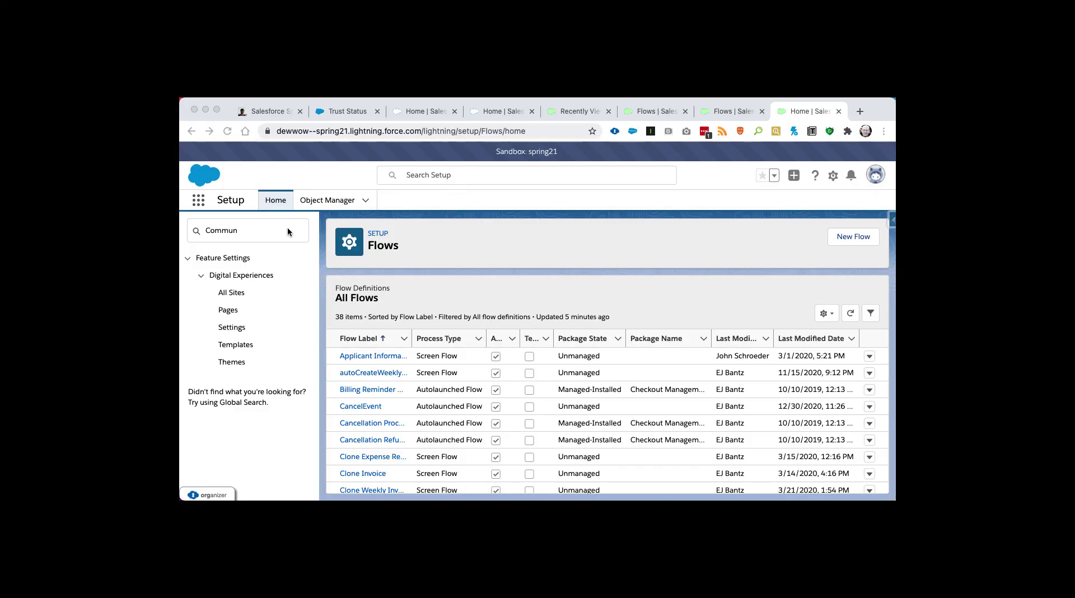
Step: Open the definition form for a new custom object in Object Manager
click(322, 205)
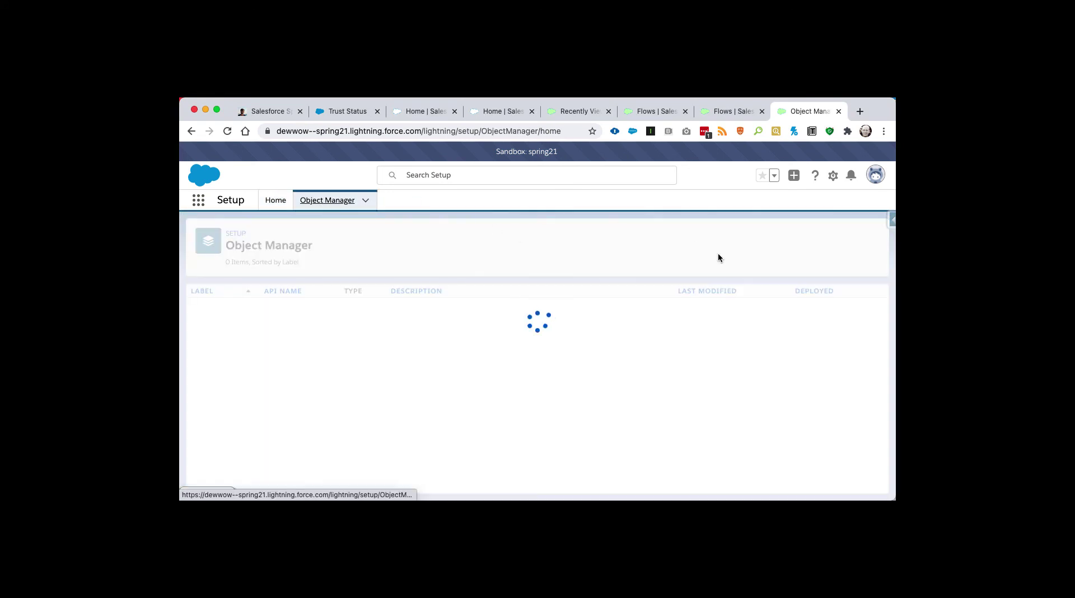
click(839, 238)
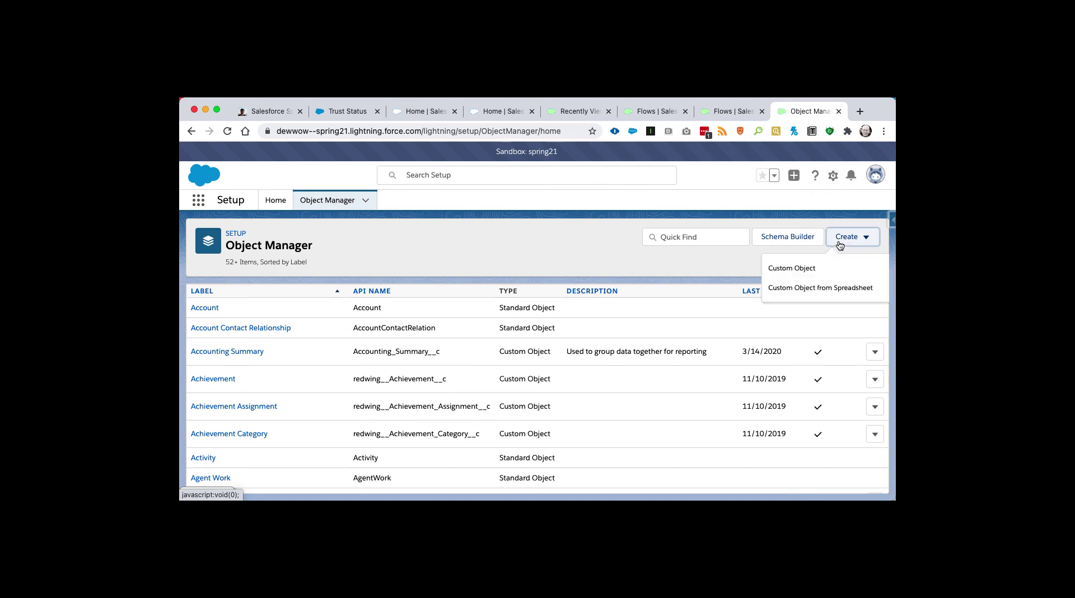
click(790, 267)
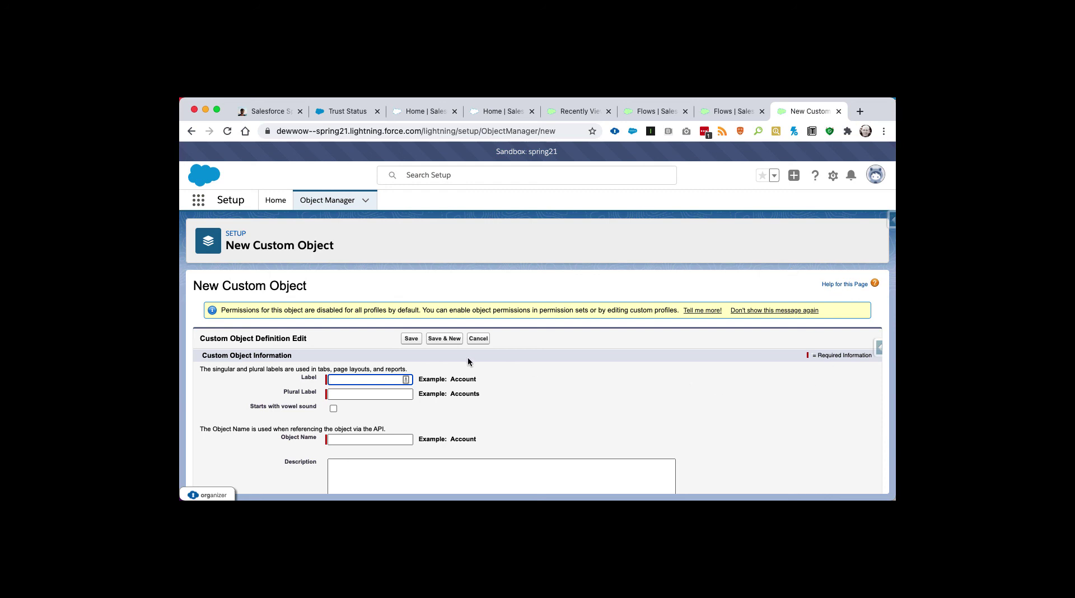
Step: Define the custom object with label TestObject, plural label TestObjects and object name TestObject, and save it
text(TestObjectc)
key(Tab)
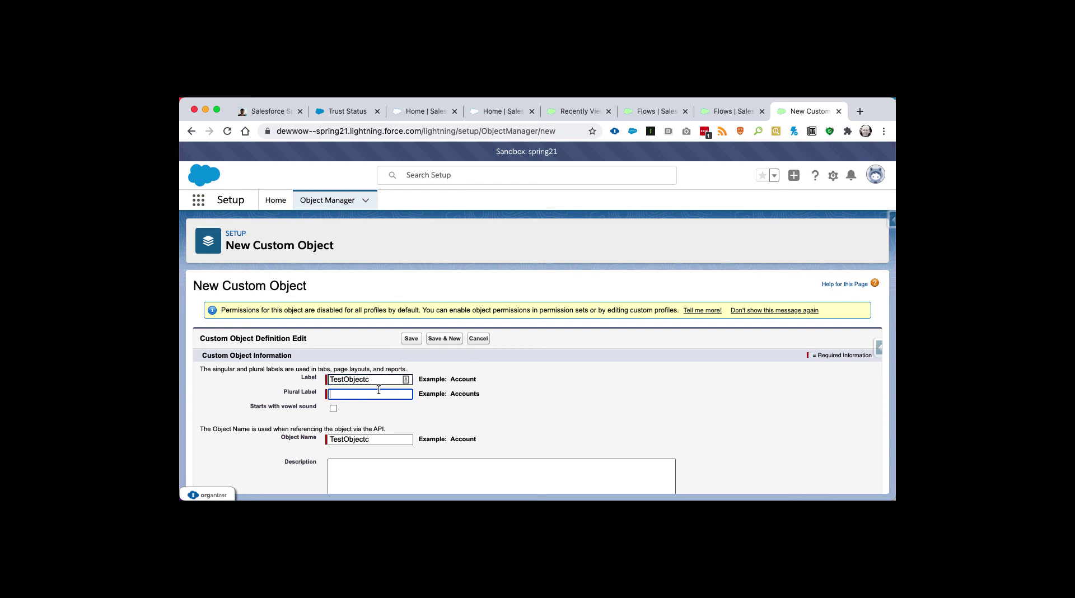
click(378, 380)
key(BackSpace)
click(374, 393)
text(TestObjectrs)
key(Tab)
click(374, 394)
key(Left)
key(BackSpace)
scroll(468, 427, down, 2)
click(391, 379)
key(BackSpace)
scroll(469, 386, down, 10)
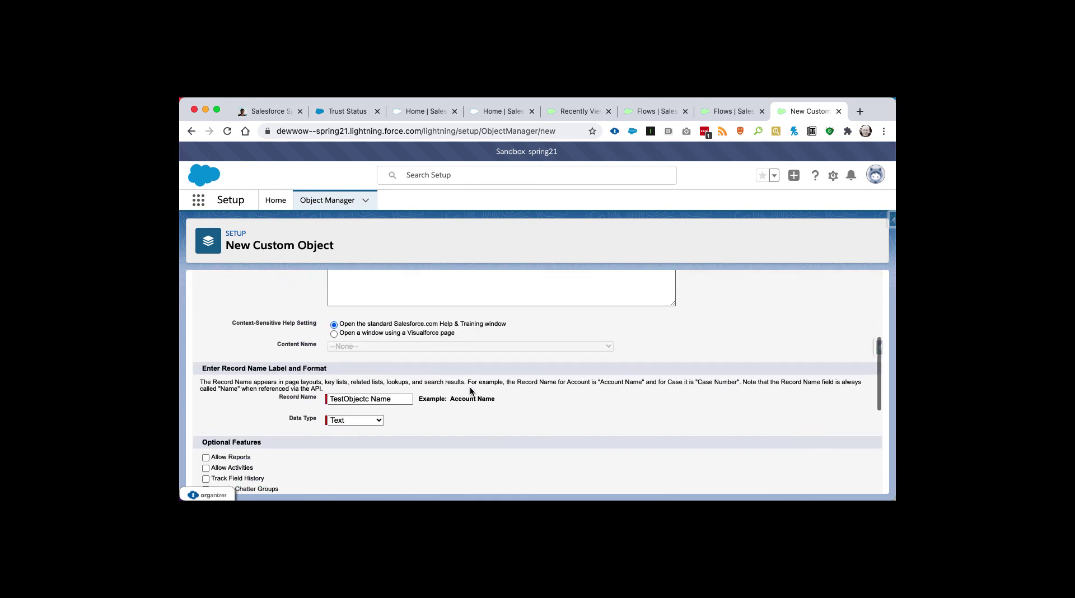
scroll(469, 391, up, 15)
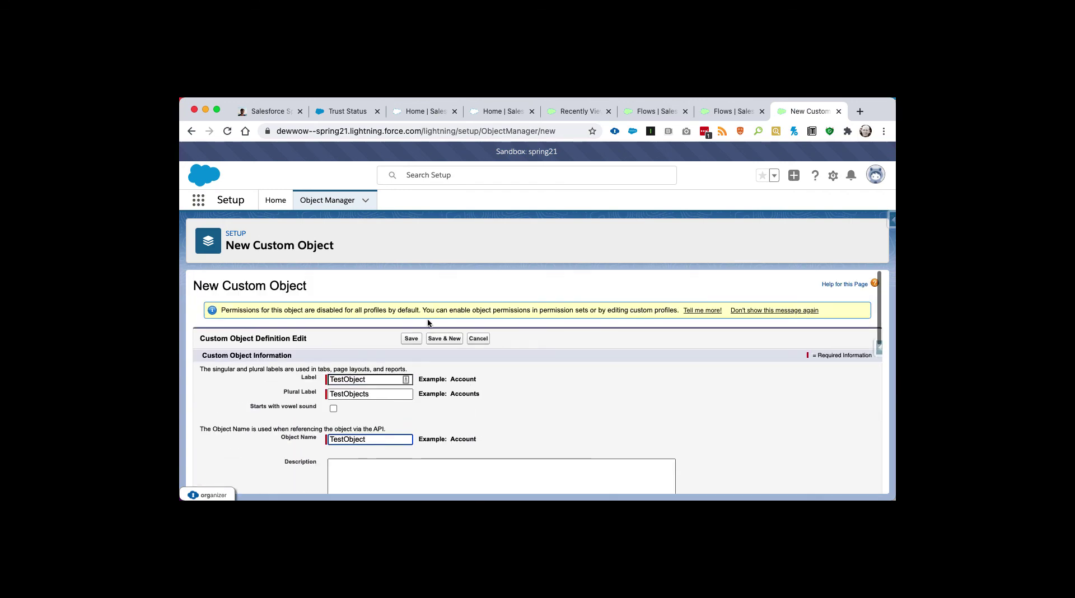
click(415, 338)
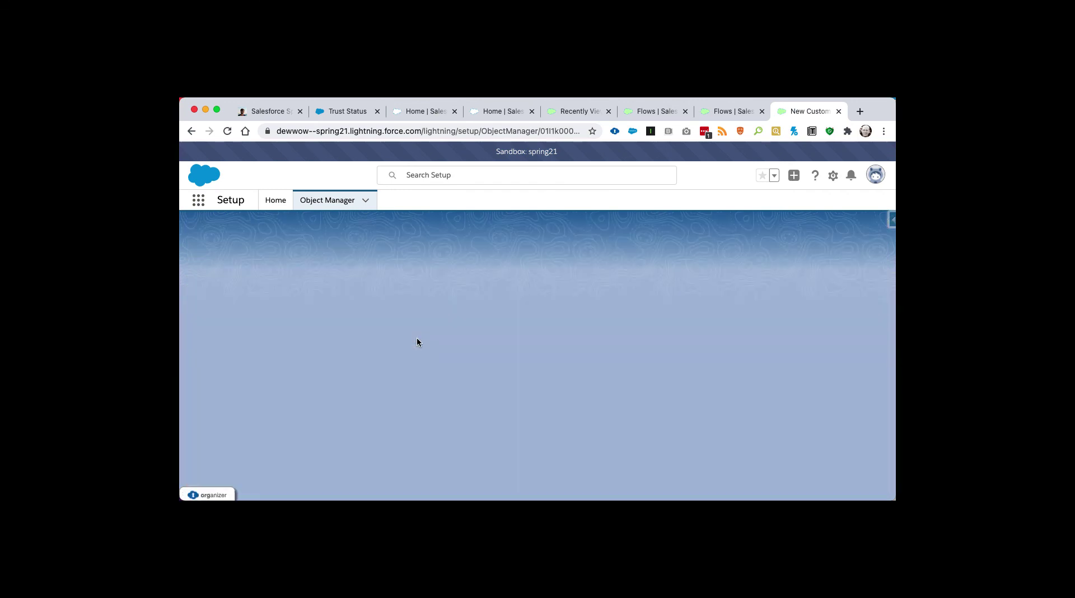
Step: Start a new custom field on TestObject with the Lookup Relationship data type and proceed to choosing the related object
click(270, 310)
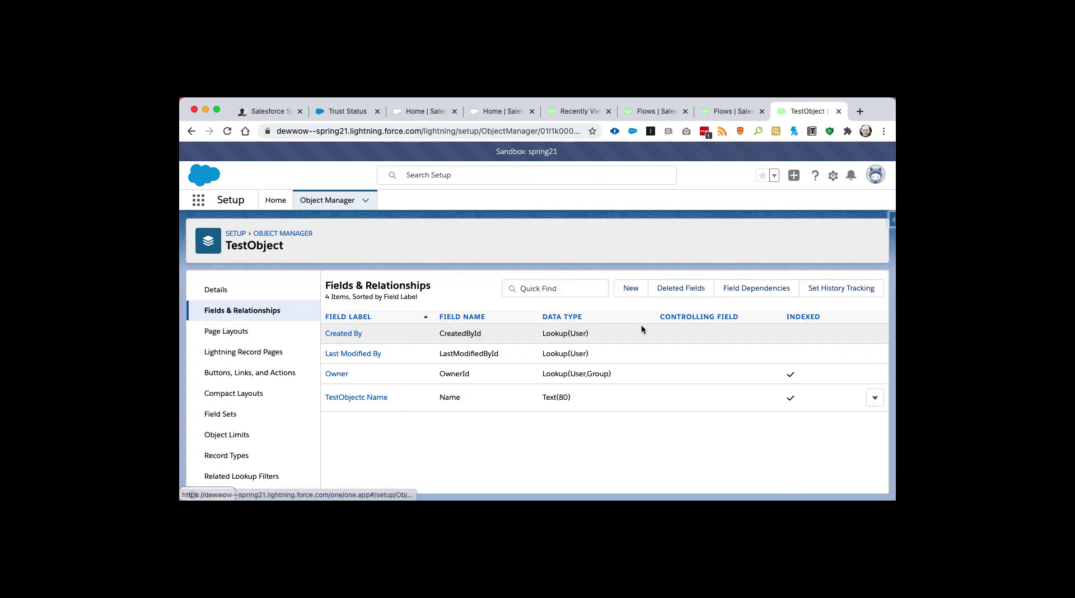
click(630, 287)
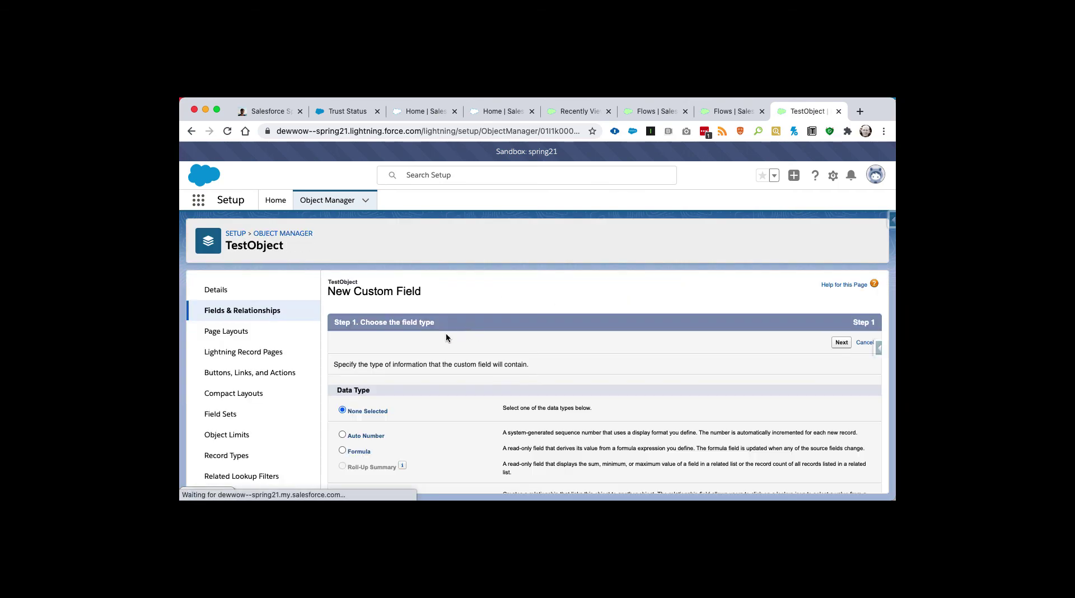
scroll(402, 427, down, 1)
scroll(402, 427, down, 5)
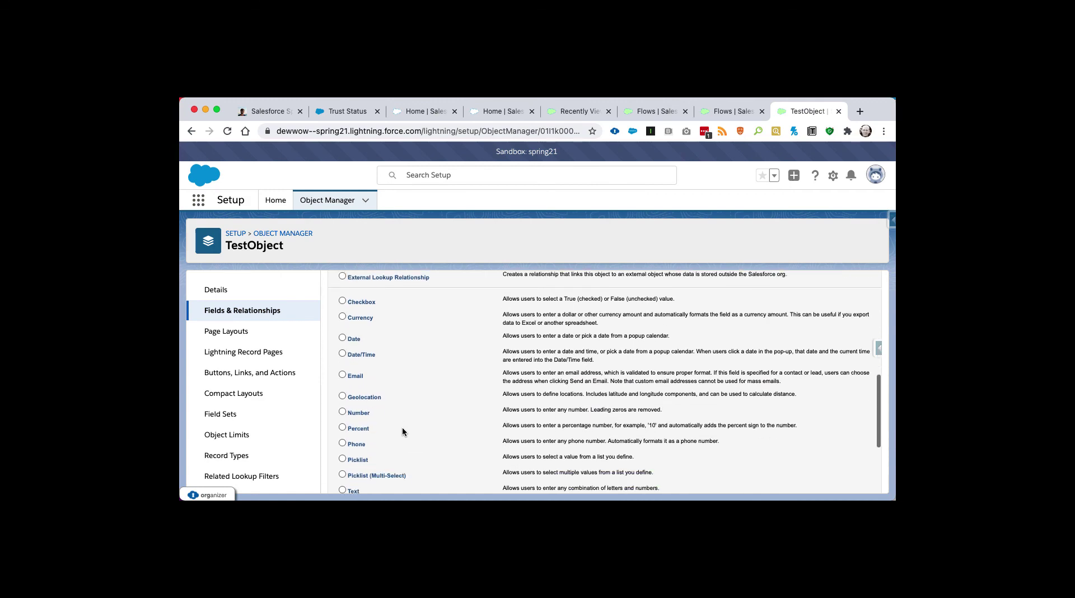
key(super+f)
text(lookup)
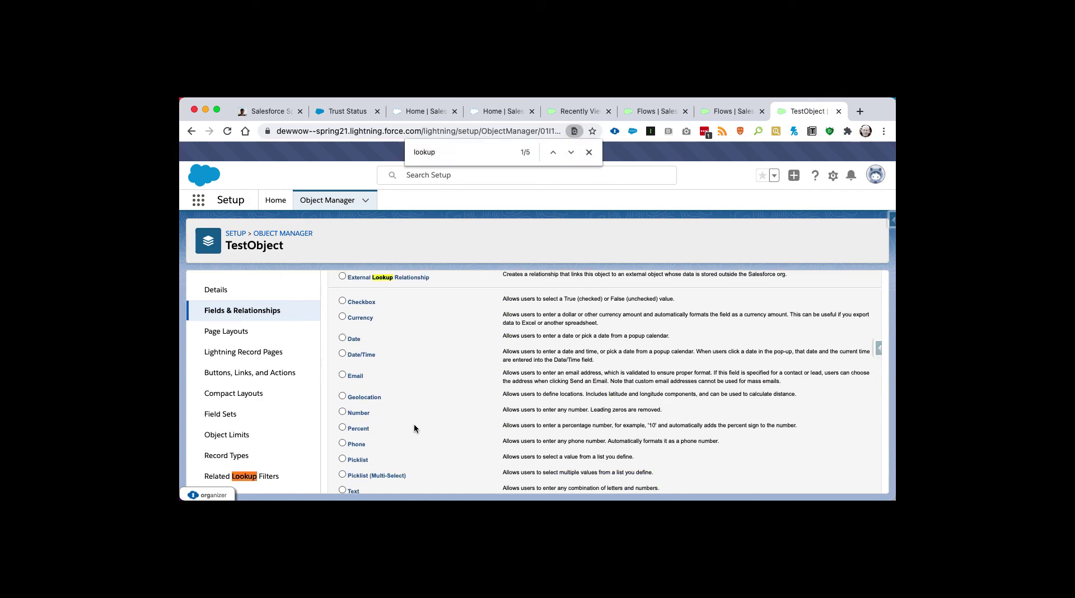
scroll(432, 429, down, 1)
scroll(436, 436, up, 5)
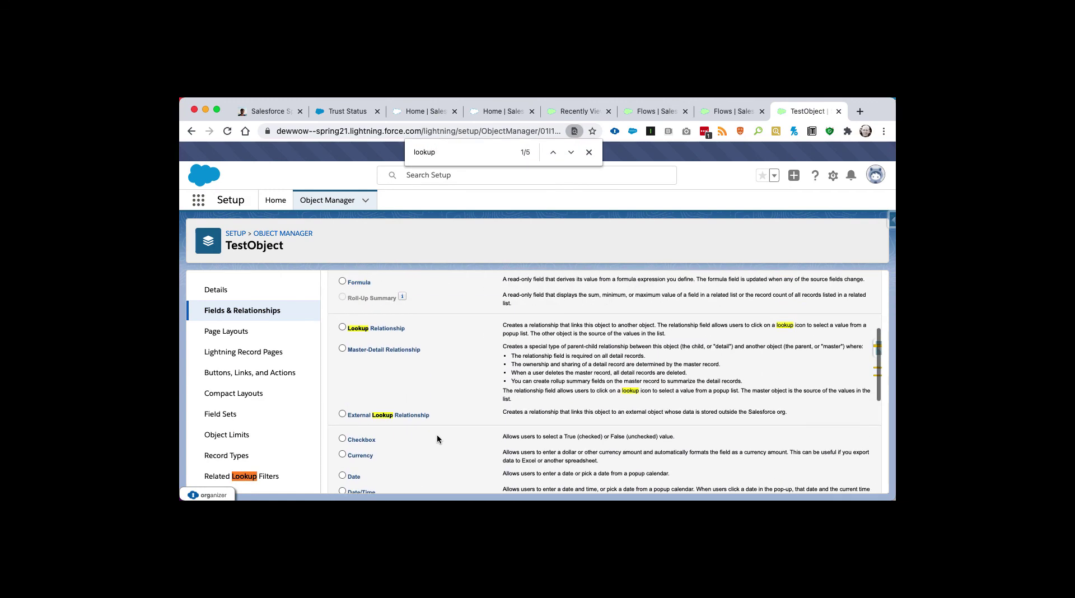
click(343, 328)
scroll(757, 367, up, 4)
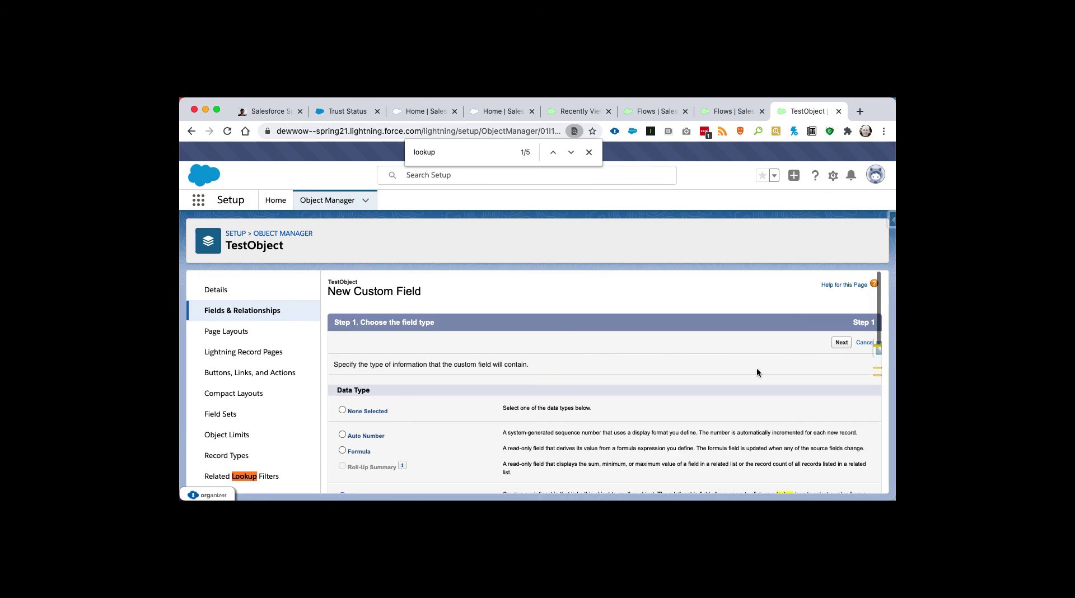
click(839, 346)
Step: Set Opportunity Product as the object the new lookup relationship is related to
click(516, 385)
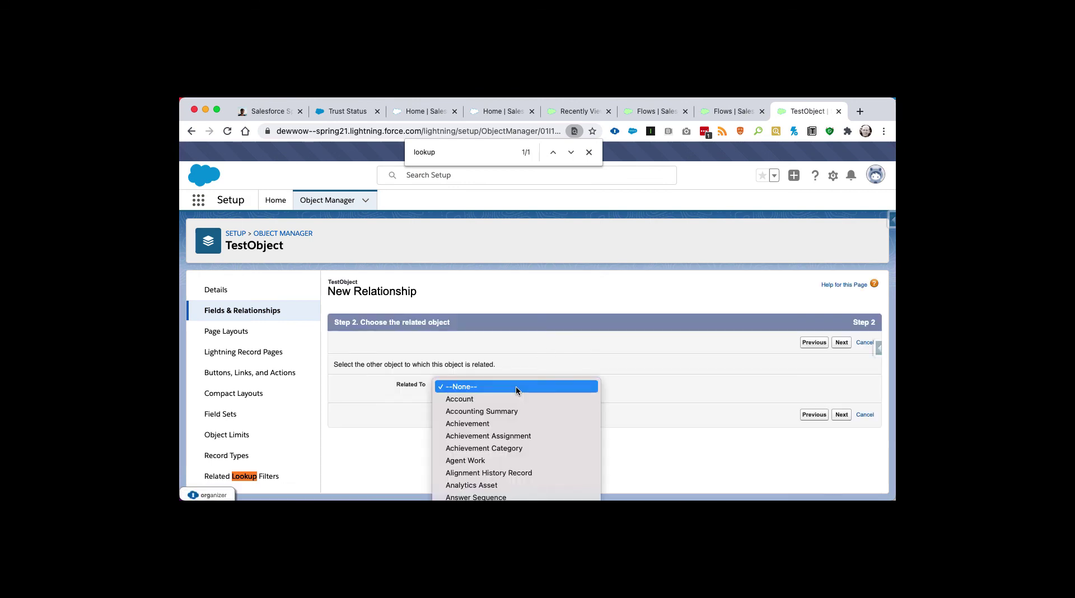
scroll(516, 336, down, 15)
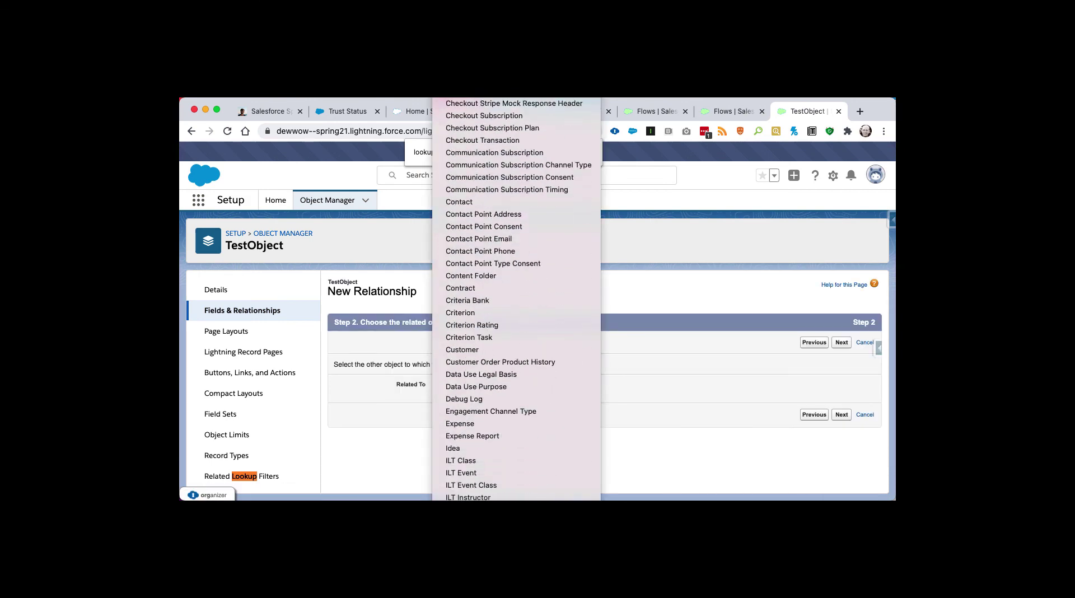
scroll(516, 335, down, 20)
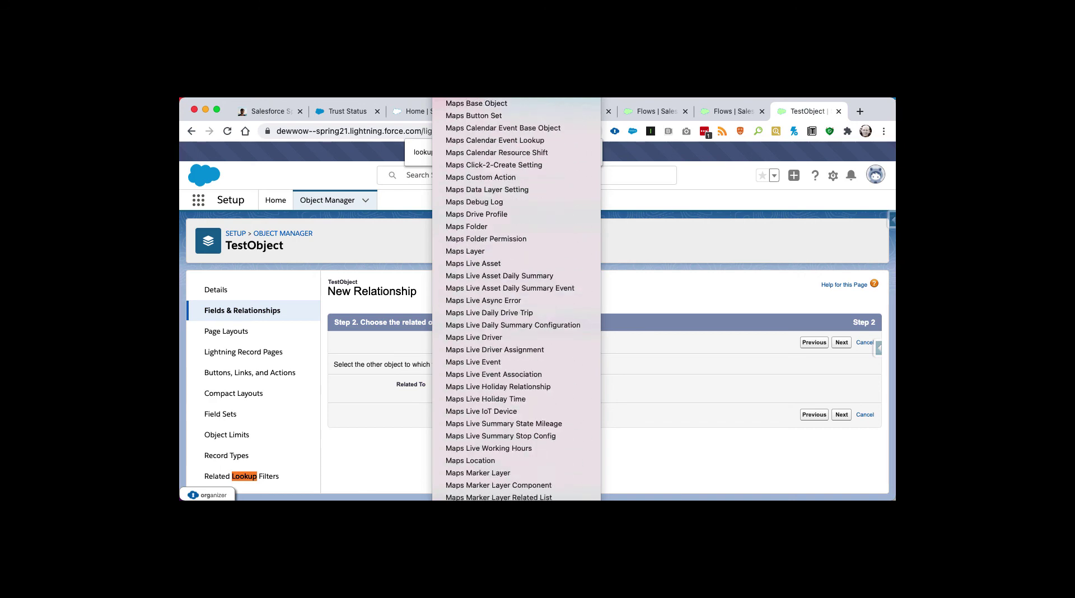
scroll(481, 269, up, 3)
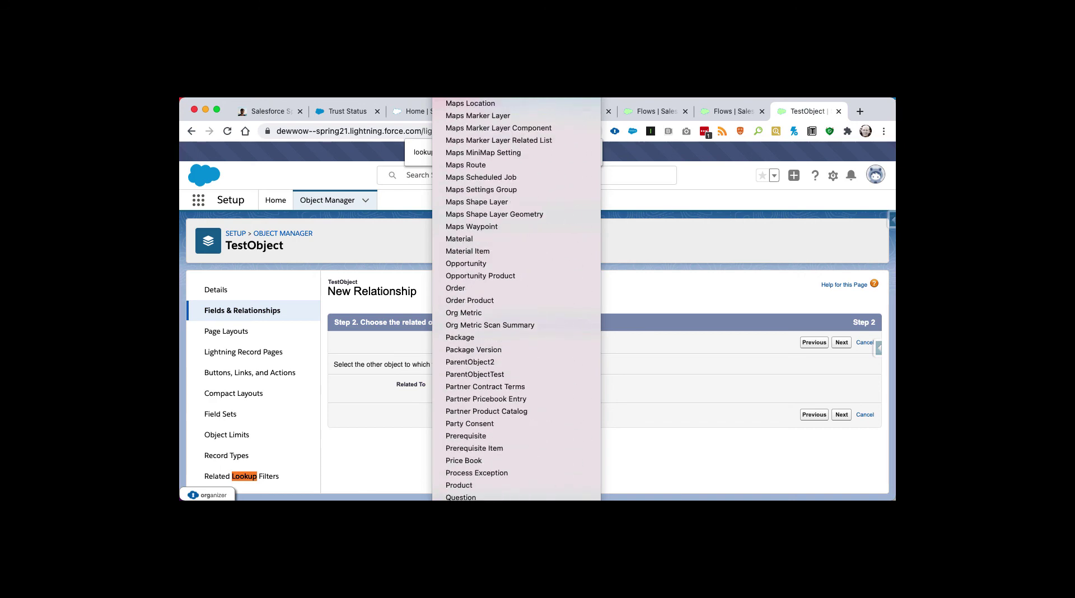
click(484, 276)
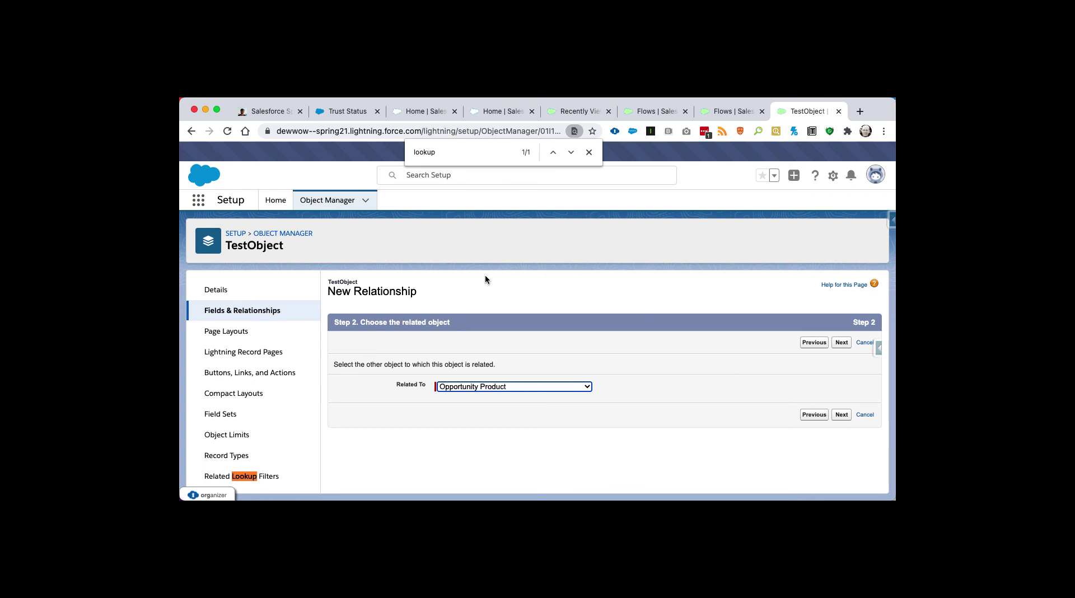